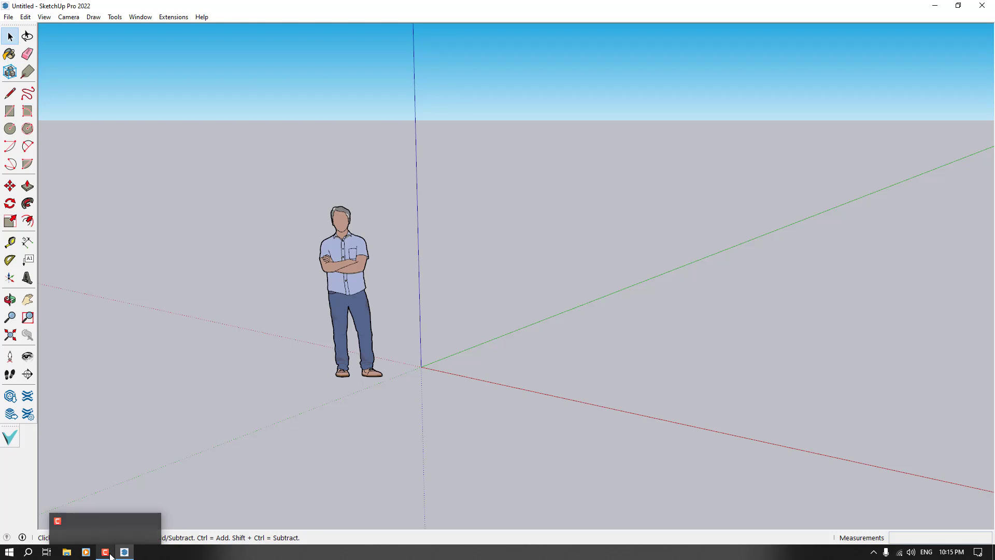
# Delete the default human figure next to the origin
pyautogui.click(110, 555)
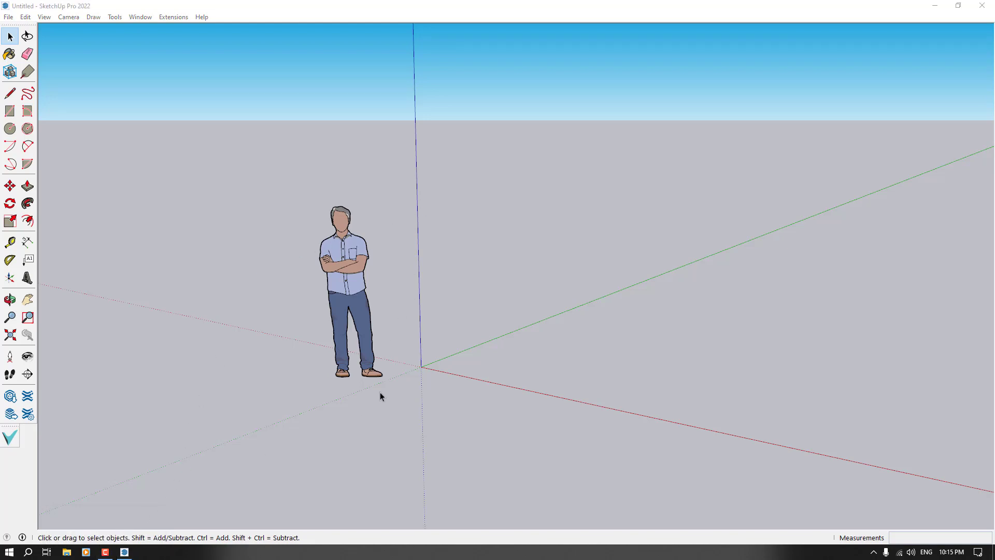
pyautogui.moveTo(379, 395)
pyautogui.mouseDown(button='middle')
pyautogui.moveTo(275, 399)
pyautogui.moveTo(293, 402)
pyautogui.mouseUp(button='middle')
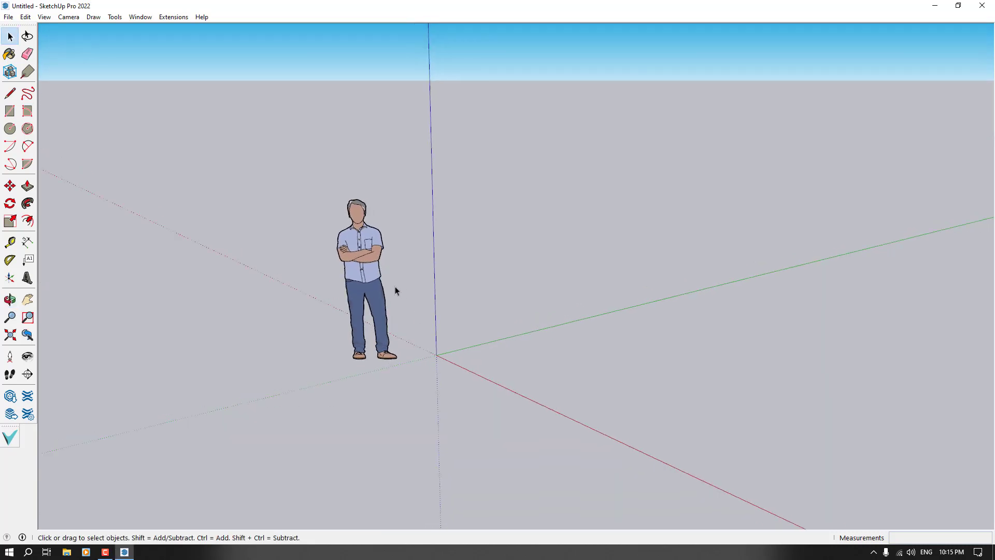
pyautogui.moveTo(511, 116); pyautogui.dragTo(267, 421)
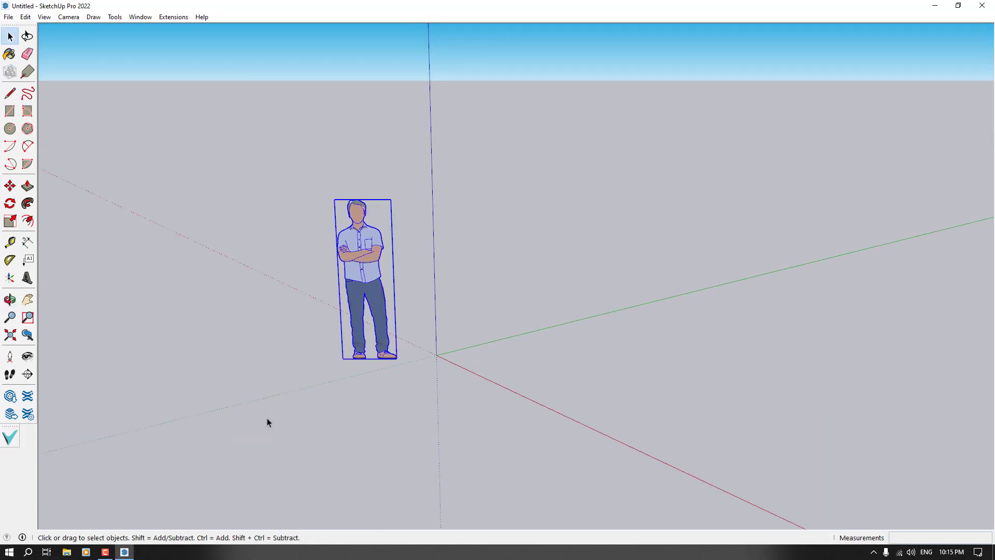
pyautogui.press('Delete')
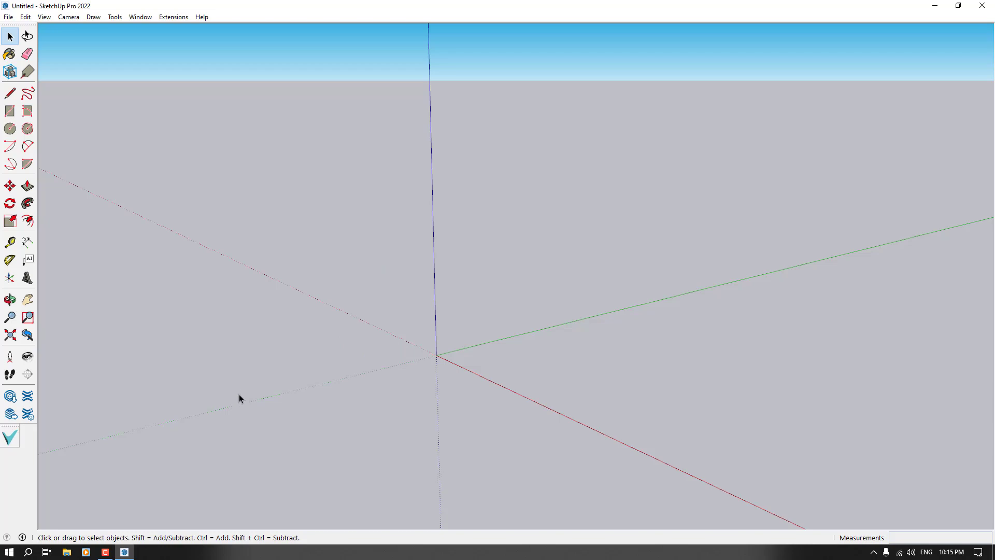
# Draw a ground rectangle about 1.52 by 1.89 m near the origin and extrude it upward about 1.18 m
pyautogui.click(9, 112)
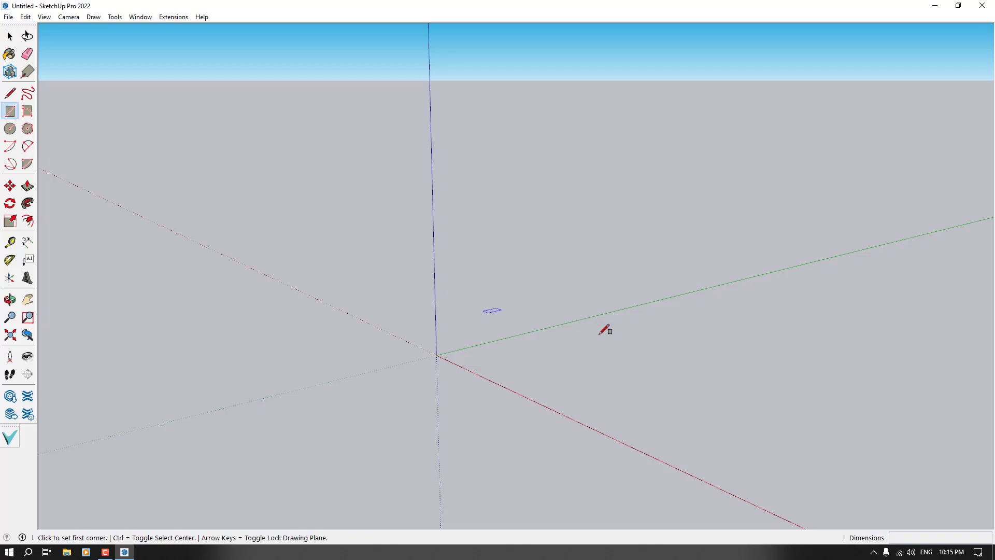
pyautogui.click(509, 364)
pyautogui.click(730, 364)
pyautogui.click(28, 186)
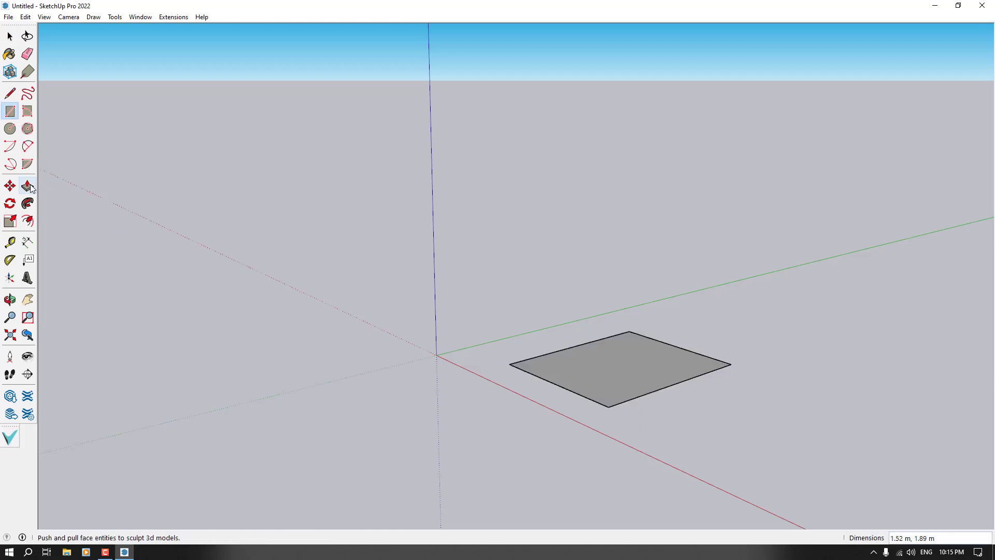
pyautogui.click(572, 357)
pyautogui.click(574, 269)
pyautogui.scroll(-3, 291, 300)
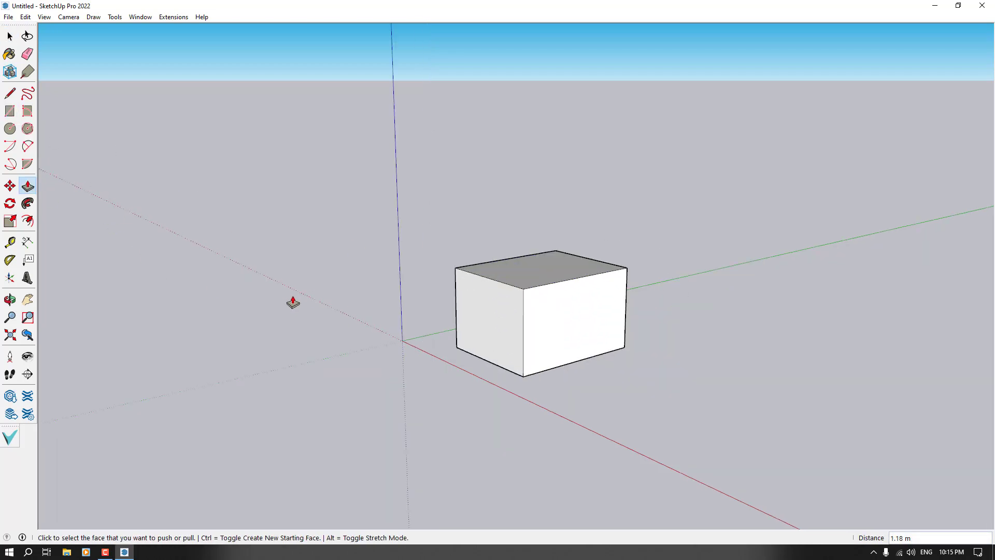
pyautogui.moveTo(291, 300); pyautogui.dragTo(444, 339, button='middle')
# Select all faces and edges of the box and make them a group
pyautogui.press('space')
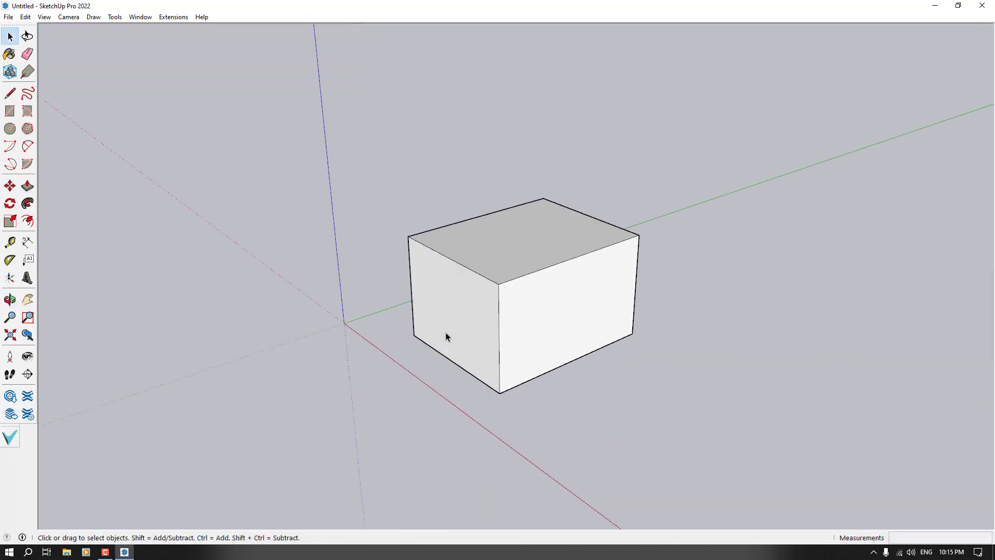
pyautogui.tripleClick(446, 333)
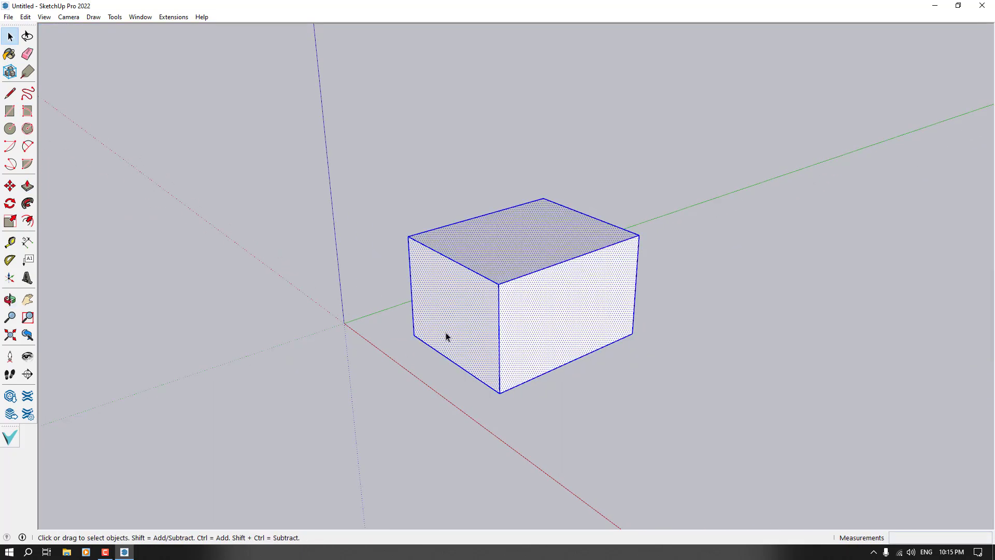
pyautogui.moveTo(764, 120); pyautogui.dragTo(219, 477)
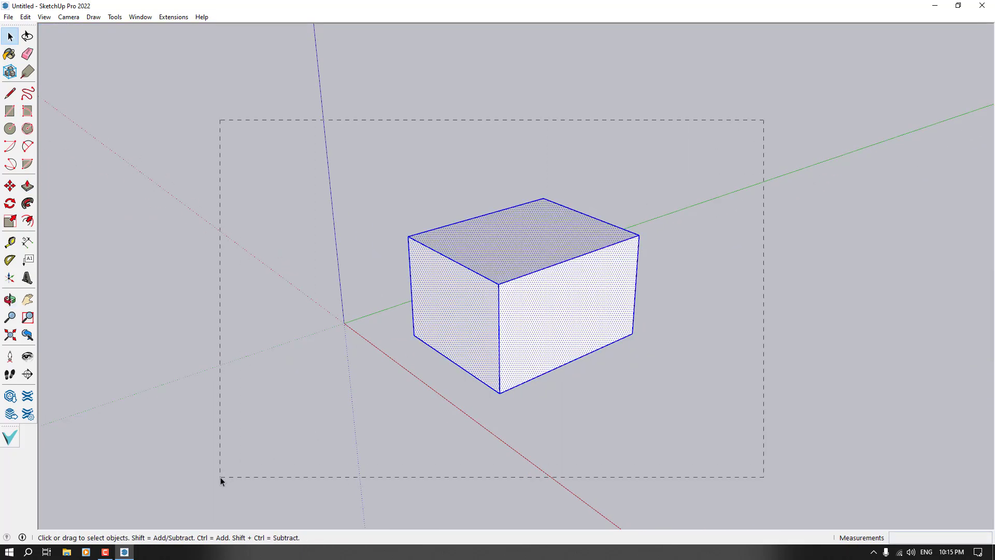
pyautogui.rightClick(487, 312)
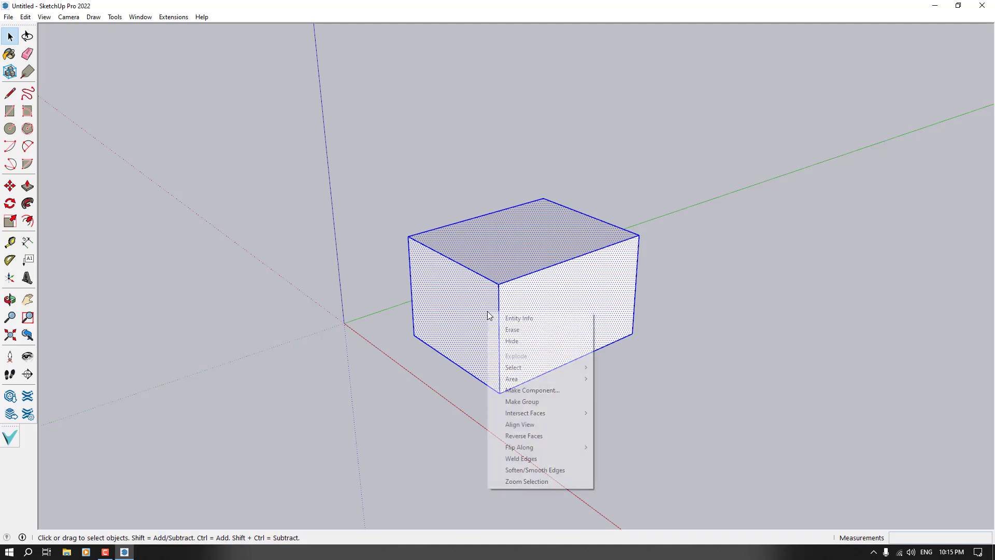
pyautogui.click(541, 402)
pyautogui.scroll(-3, 289, 390)
pyautogui.moveTo(289, 390); pyautogui.dragTo(388, 362, button='middle')
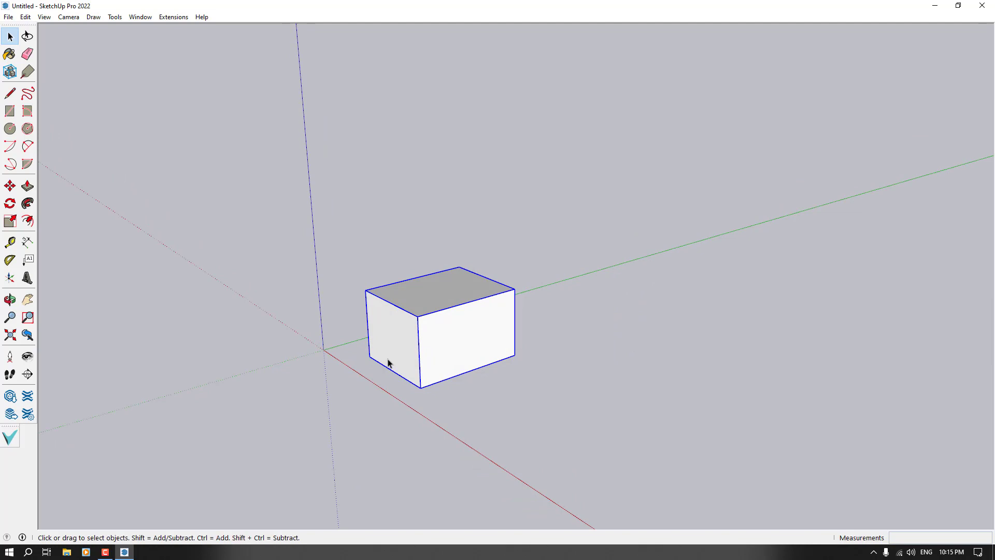
# Copy the grouped box about 2.02 m straight up along the blue axis
pyautogui.click(12, 192)
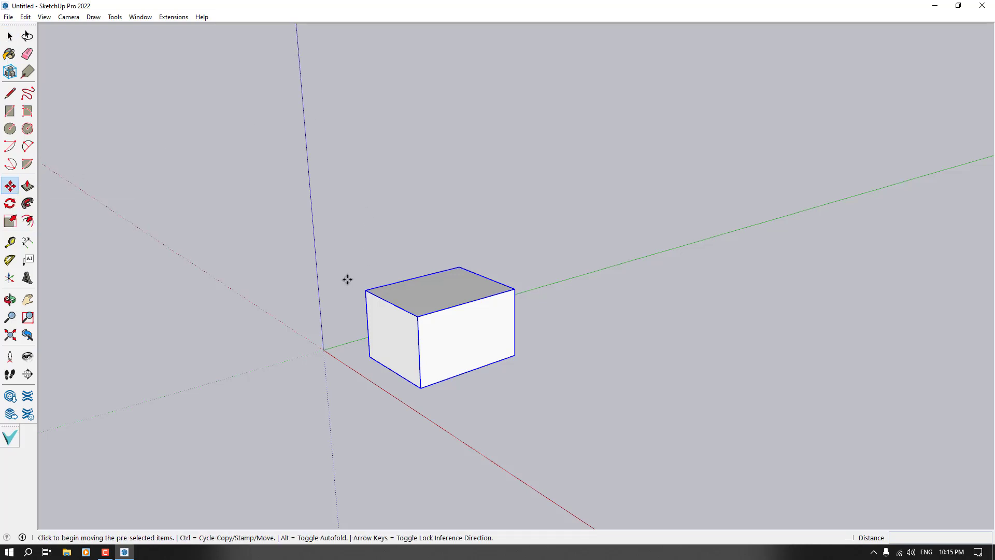
pyautogui.press('ctrl')
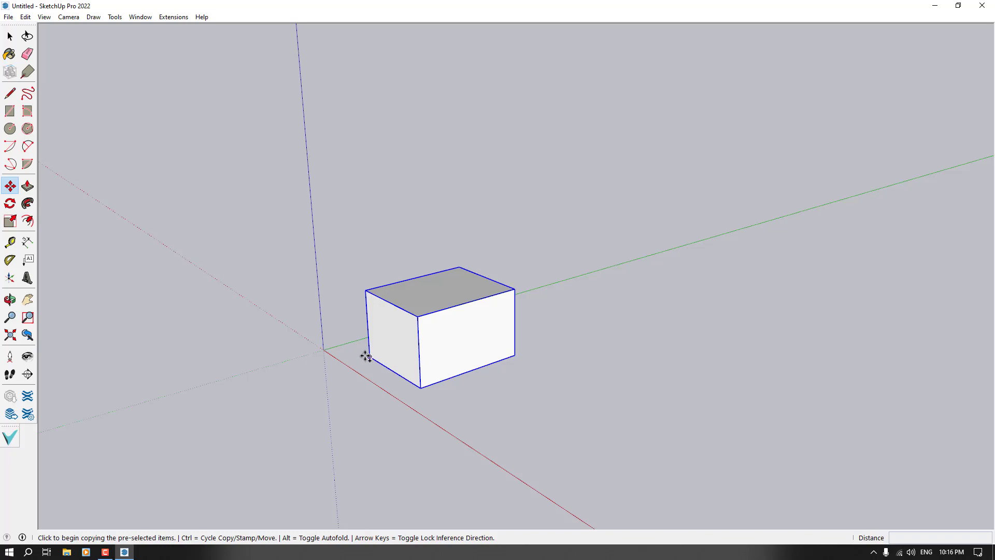
pyautogui.click(366, 356)
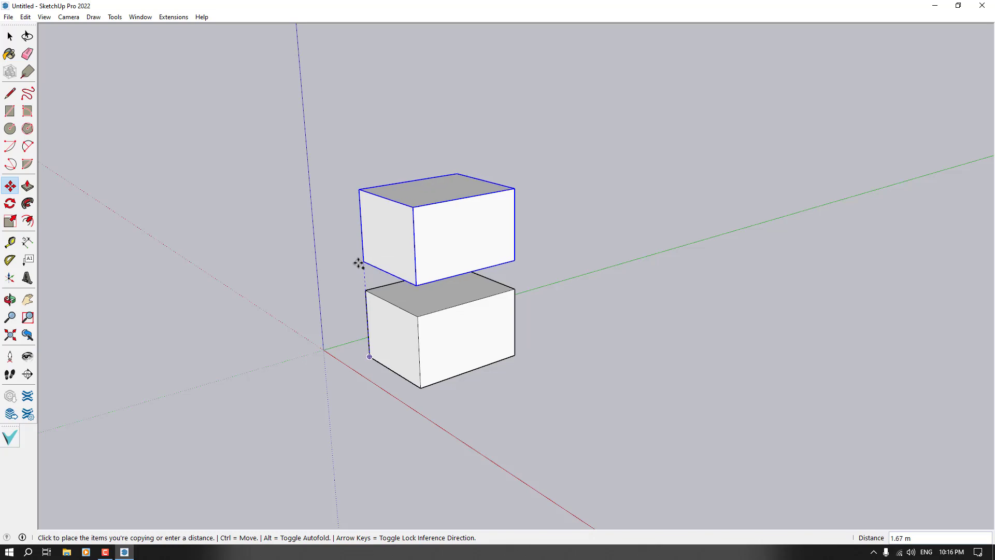
pyautogui.click(361, 241)
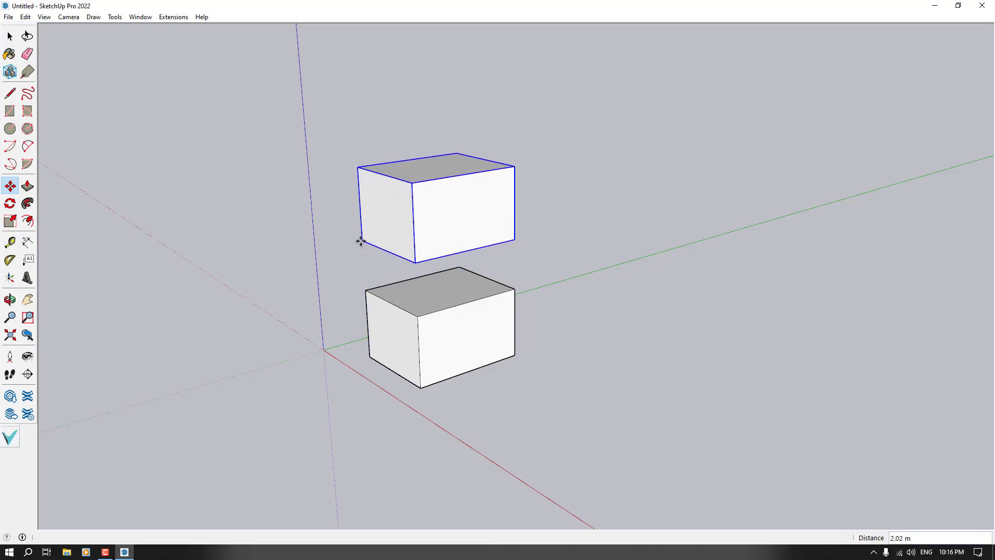
# Repeat the vertical copy as a 5x array to form a stack of evenly spaced boxes
pyautogui.write('5x')
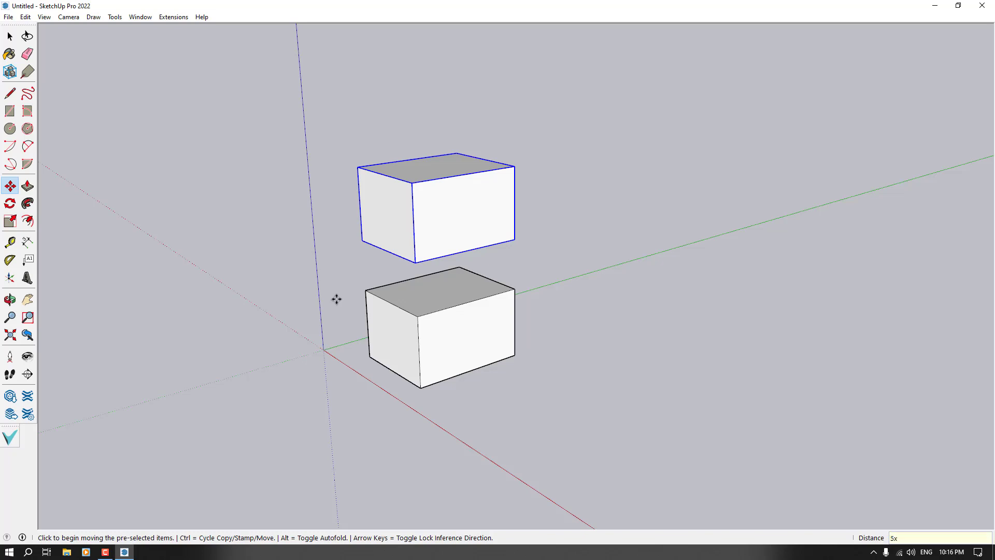
pyautogui.press('Return')
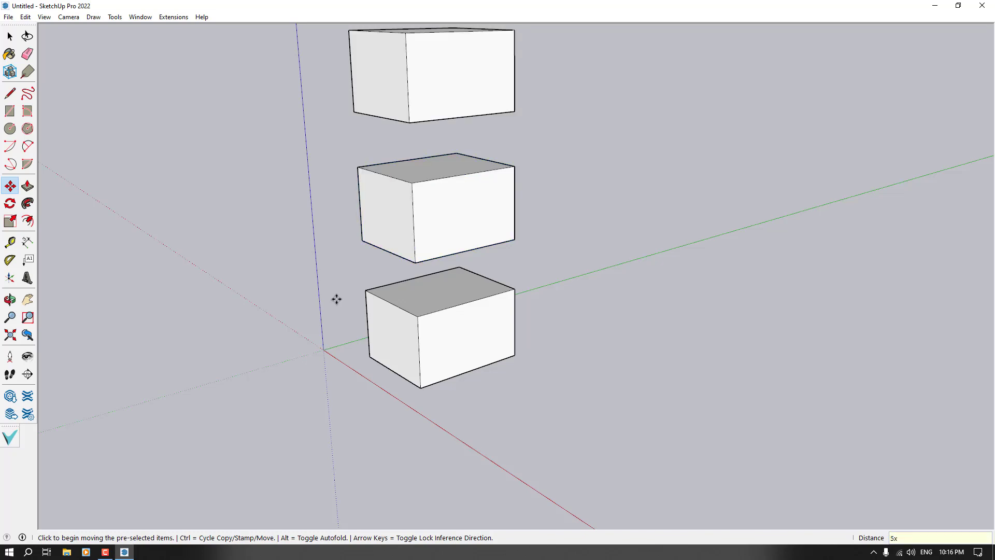
pyautogui.scroll(-6, 442, 334)
pyautogui.press('space')
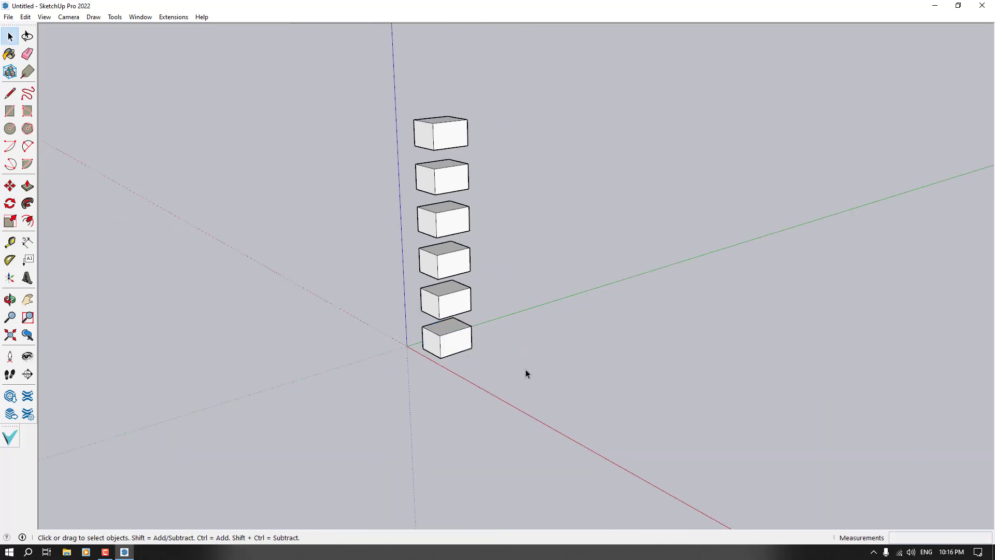
pyautogui.moveTo(525, 373); pyautogui.dragTo(417, 391, button='middle')
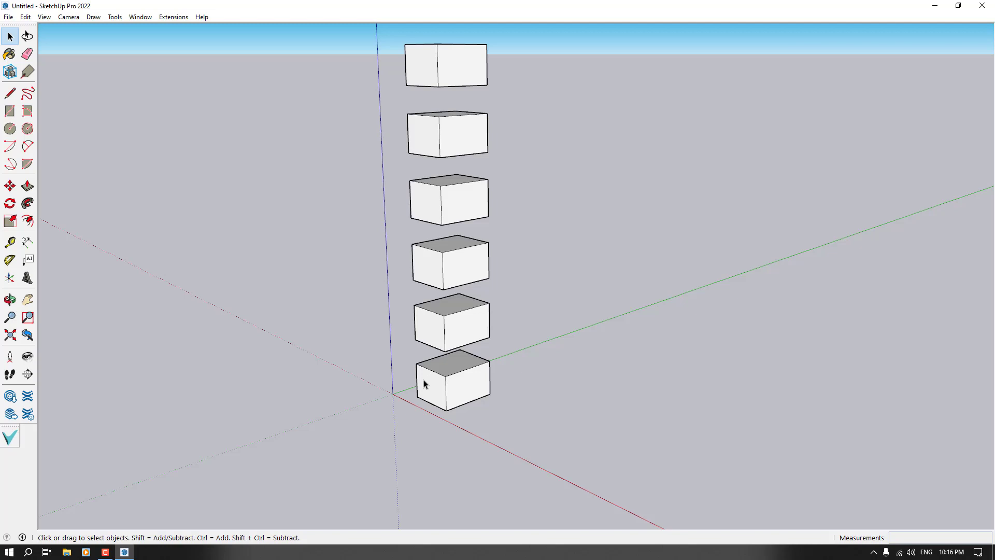
pyautogui.scroll(-1, 428, 387)
pyautogui.moveTo(428, 387); pyautogui.dragTo(458, 284, button='middle')
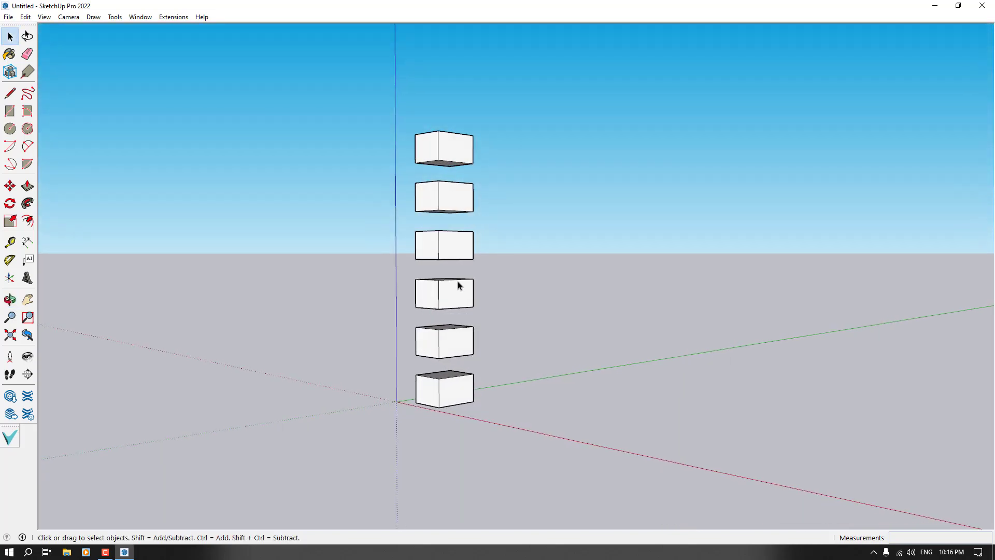
pyautogui.scroll(-1, 480, 322)
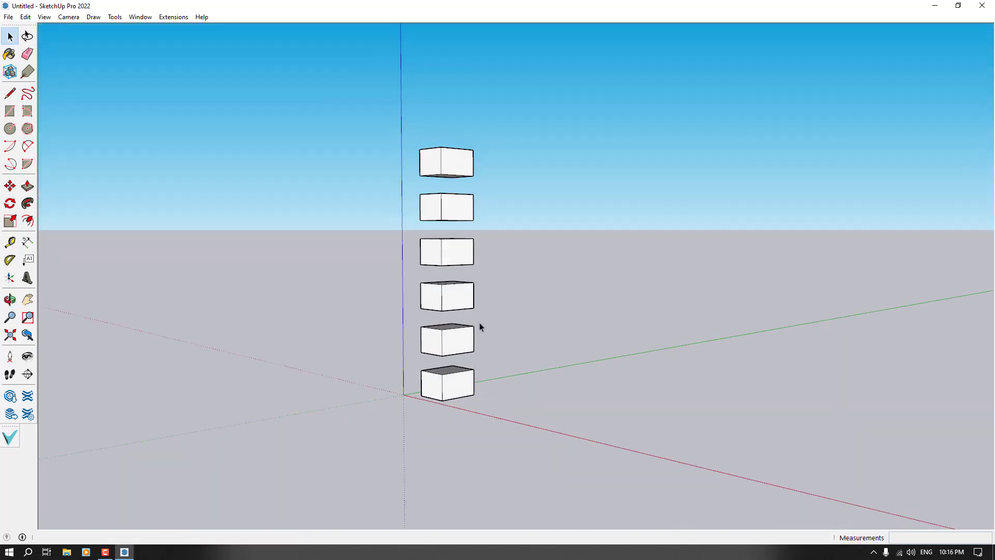
# Delete the entire stack of boxes
pyautogui.moveTo(555, 107); pyautogui.dragTo(322, 486)
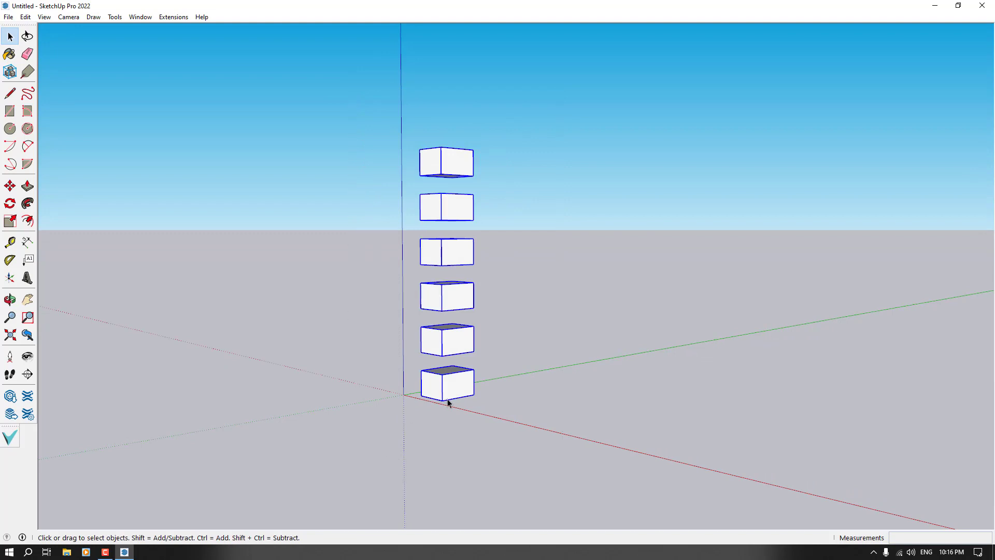
pyautogui.moveTo(446, 402); pyautogui.dragTo(462, 497, button='middle')
pyautogui.press('Delete')
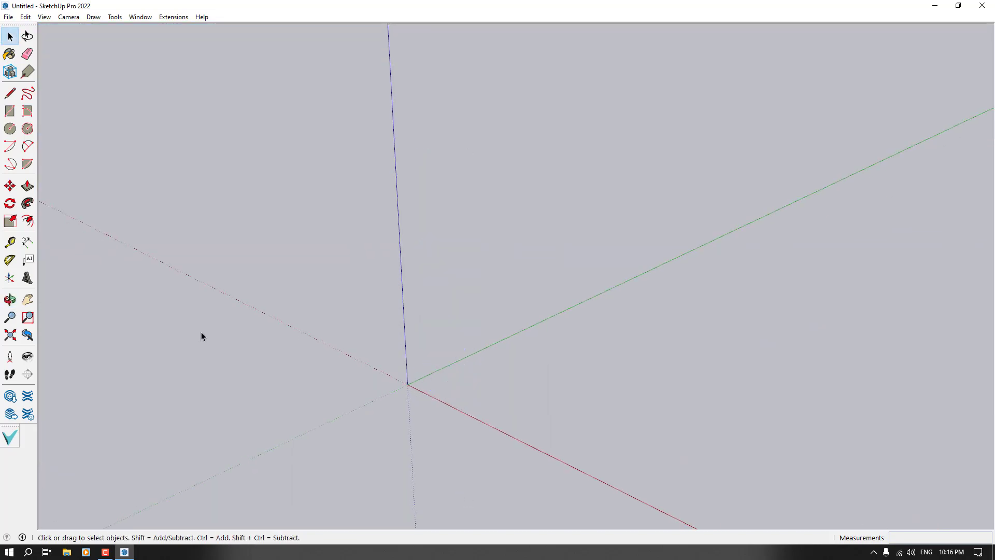
# Draw a 1 by 1 m square on the ground with its first corner at the origin
pyautogui.click(10, 111)
pyautogui.scroll(1, 421, 378)
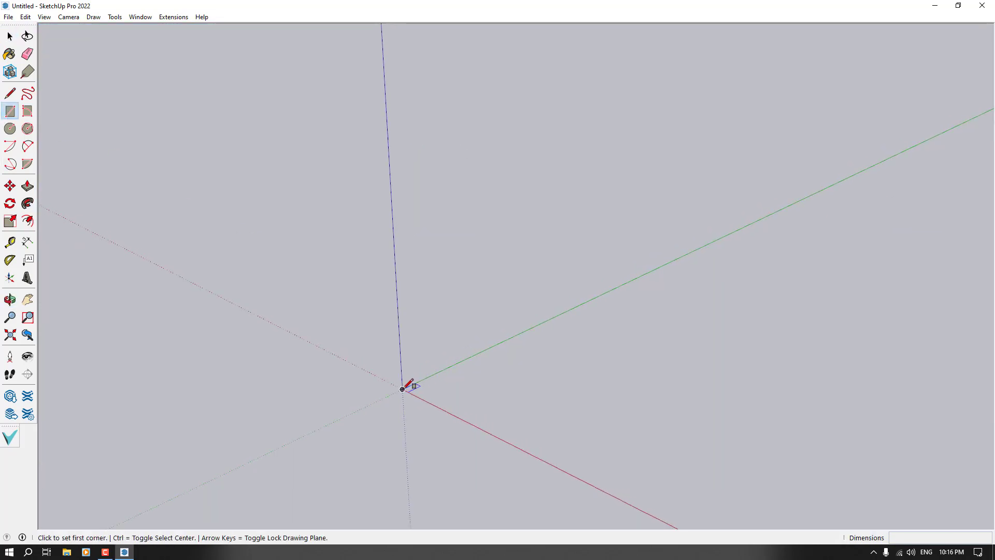
pyautogui.click(402, 389)
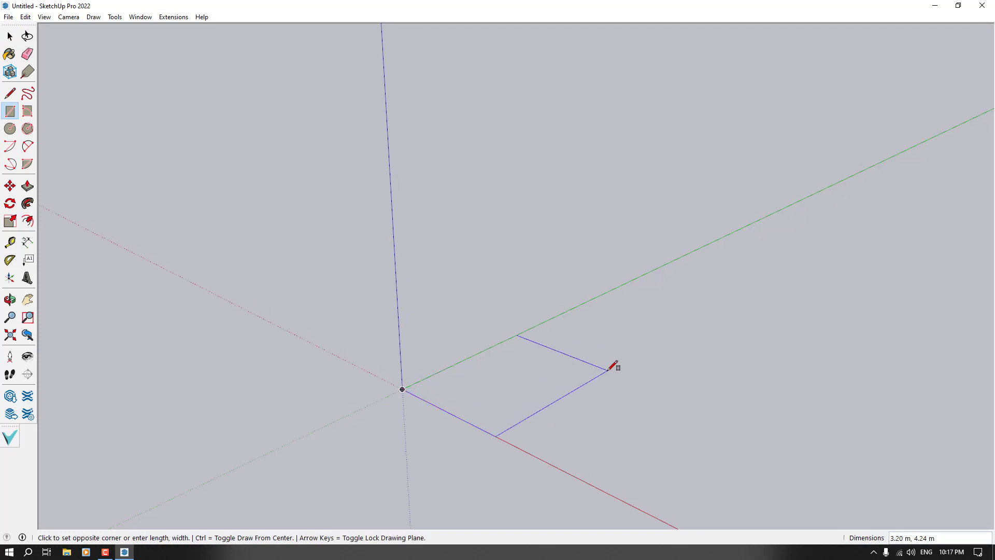
pyautogui.write('1, 1')
pyautogui.press('Return')
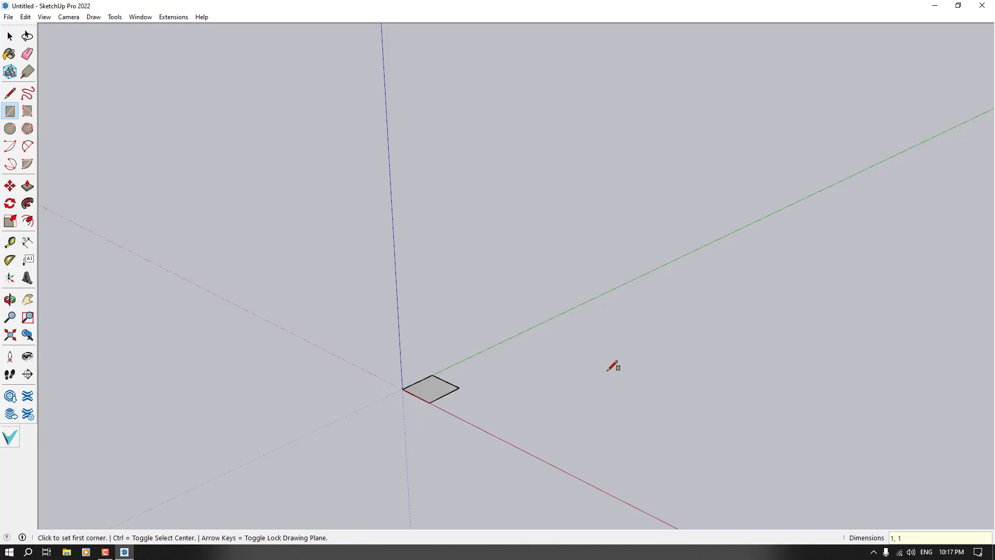
pyautogui.scroll(5, 366, 406)
pyautogui.press('space')
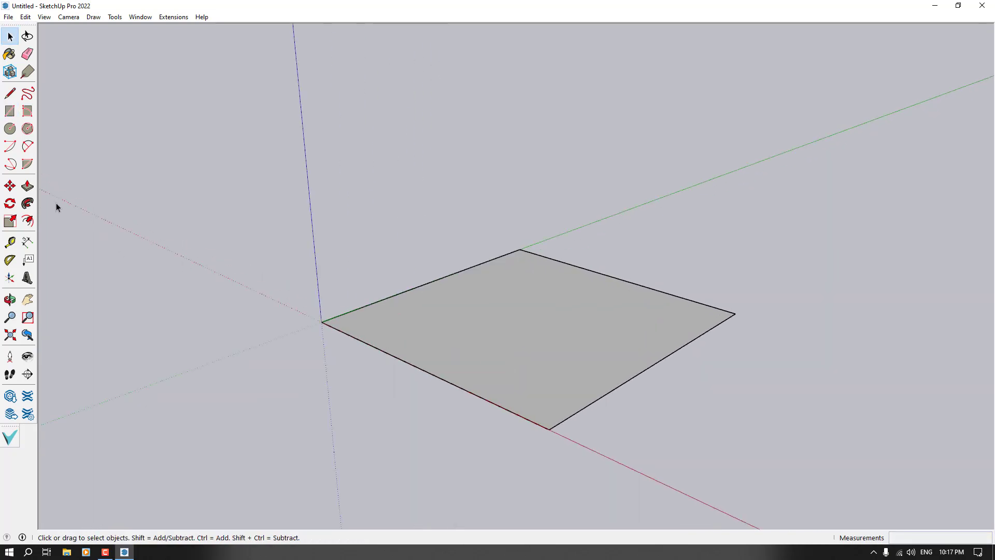
# Extrude the square upward 0.2 m with Push/Pull
pyautogui.press('p')
pyautogui.click(355, 324)
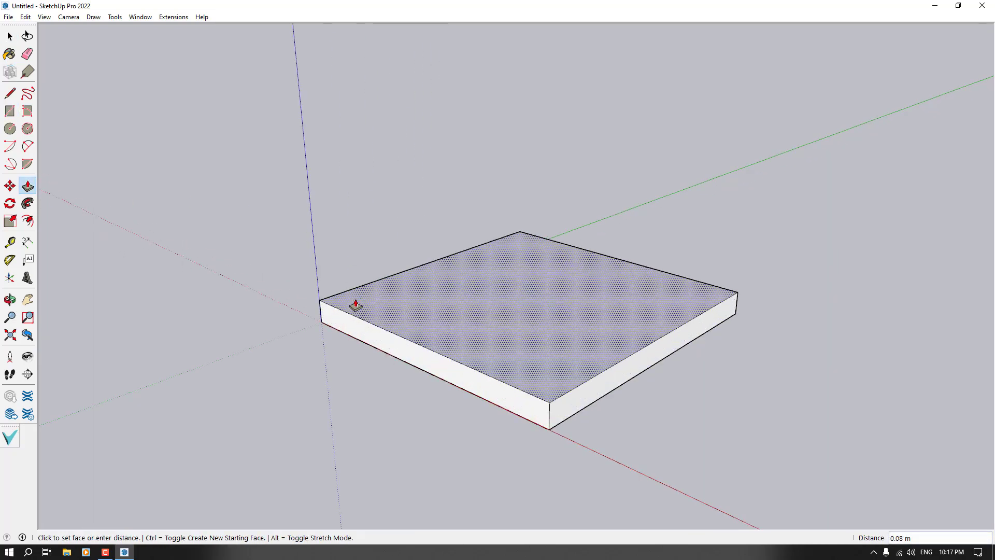
pyautogui.write('0.')
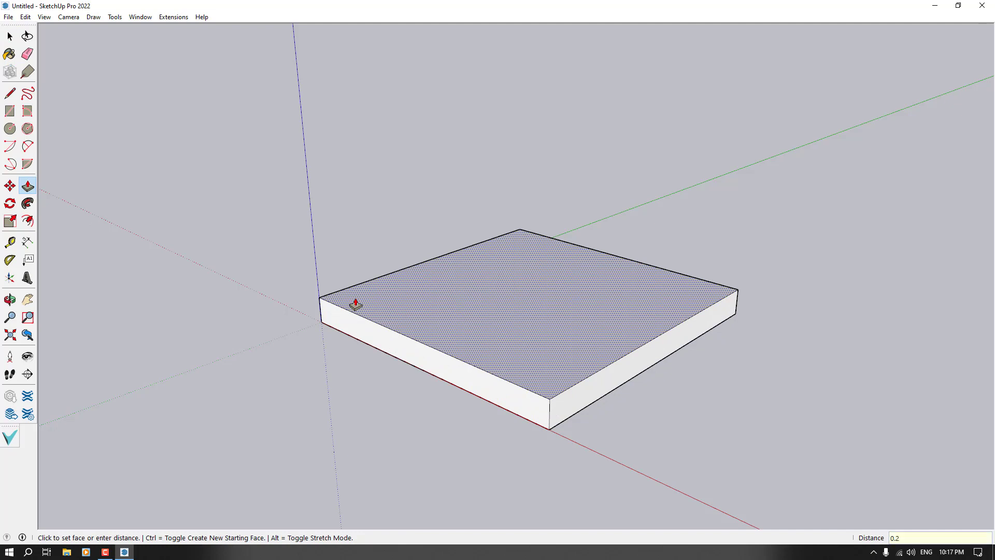
pyautogui.write('2')
pyautogui.press('Return')
pyautogui.moveTo(404, 378); pyautogui.dragTo(454, 352, button='middle')
pyautogui.scroll(3, 454, 353)
# Select the whole slab and make it a component with the default definition settings
pyautogui.press('space')
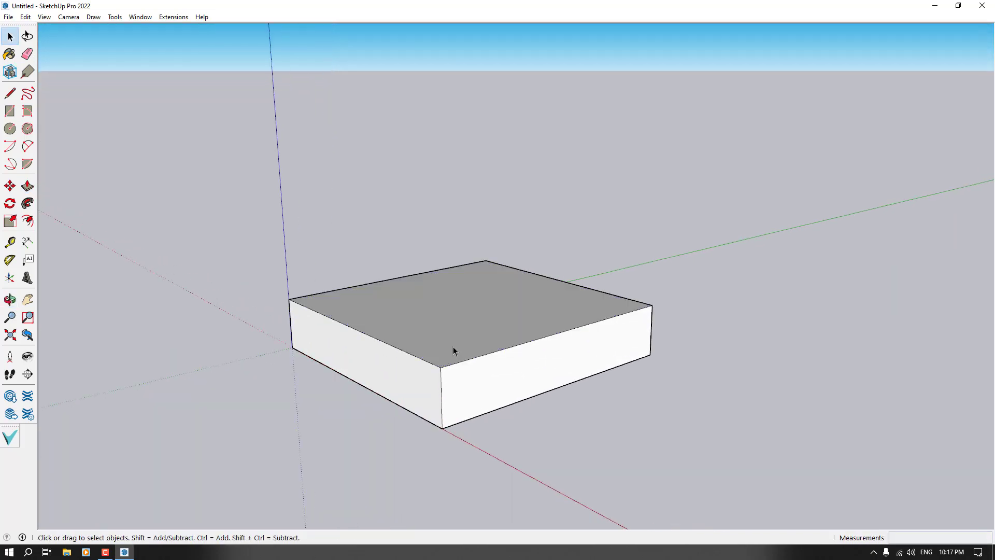
pyautogui.tripleClick(453, 347)
pyautogui.rightClick(453, 347)
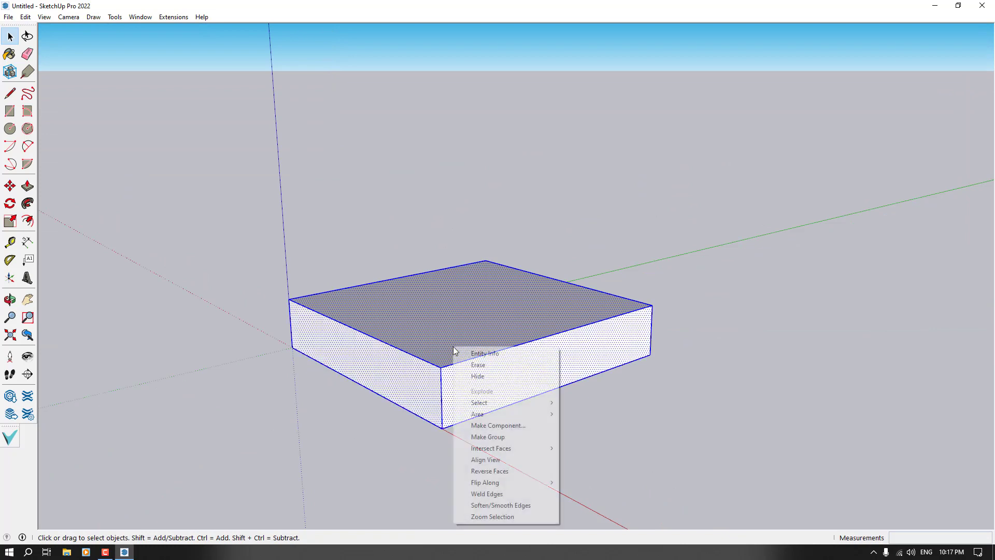
pyautogui.click(513, 426)
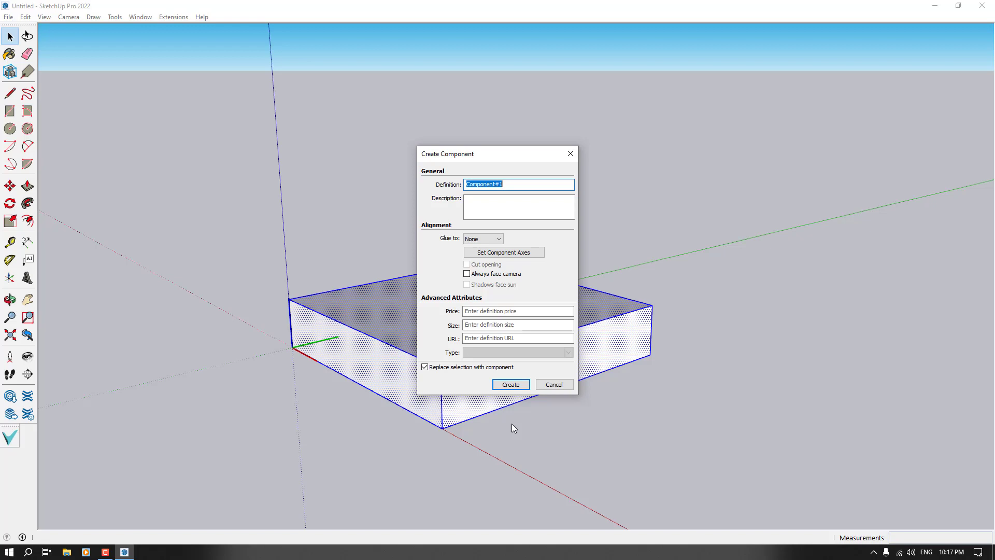
pyautogui.click(511, 385)
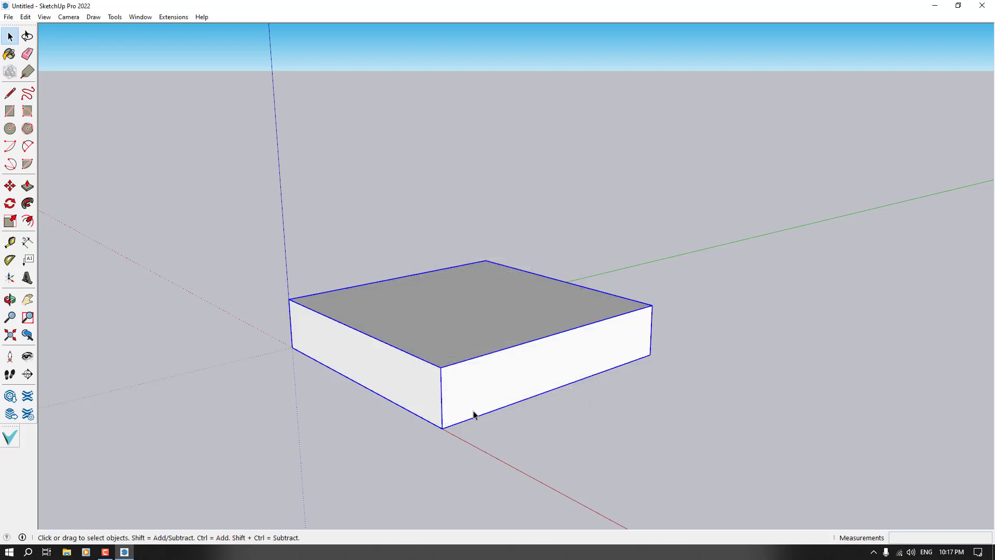
# Copy the slab component 1.5 m along the green axis from its bottom corner and array it with 3x
pyautogui.click(10, 185)
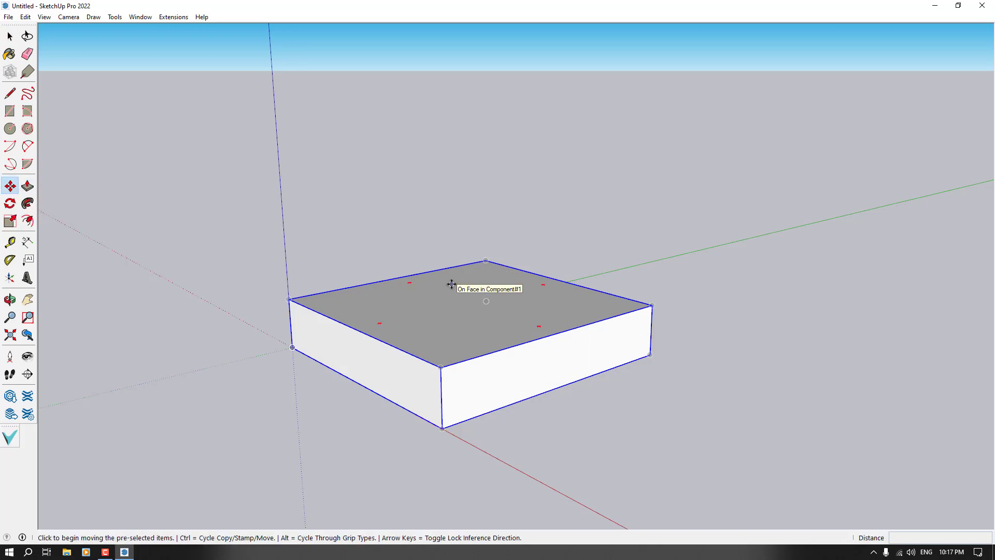
pyautogui.press('ctrl')
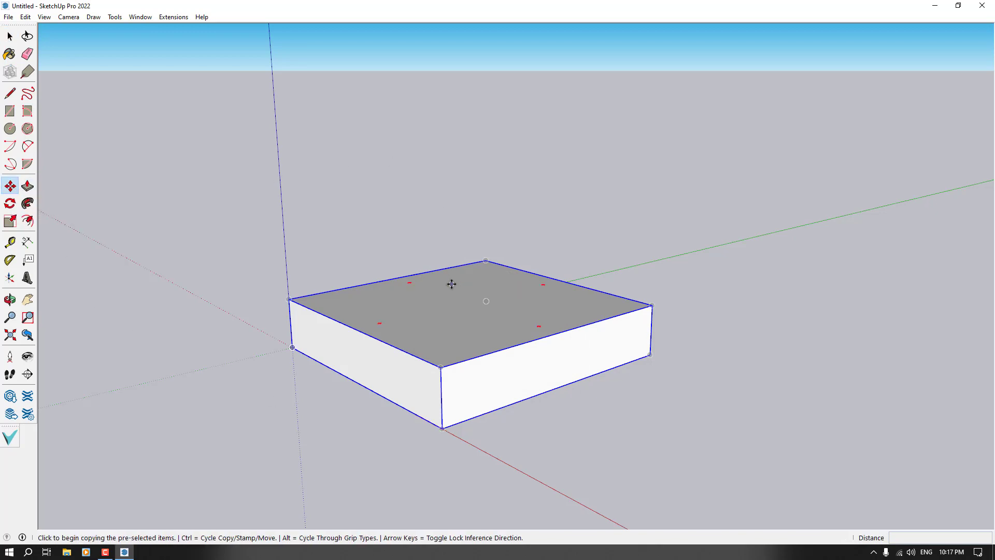
pyautogui.click(442, 429)
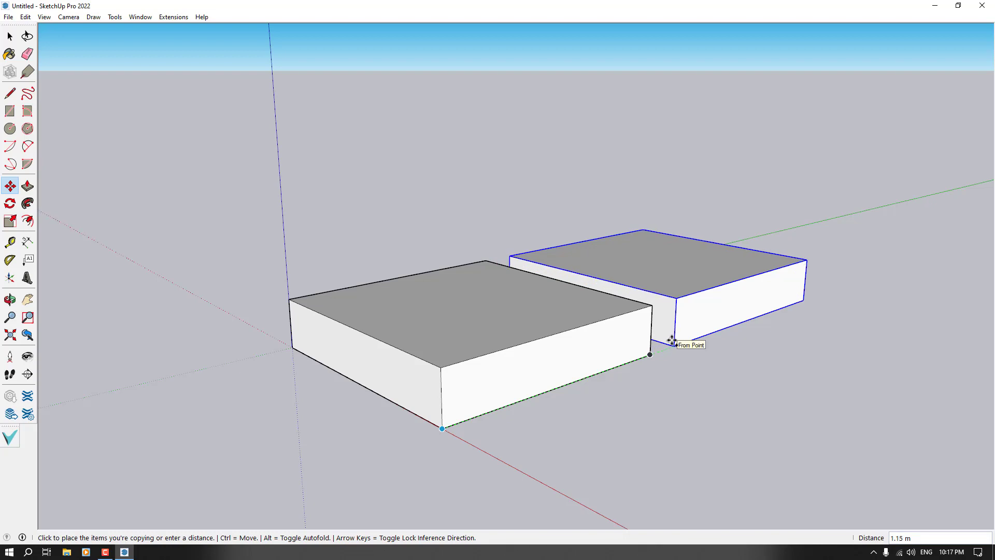
pyautogui.write('1.')
pyautogui.press('Return')
pyautogui.scroll(-4, 349, 415)
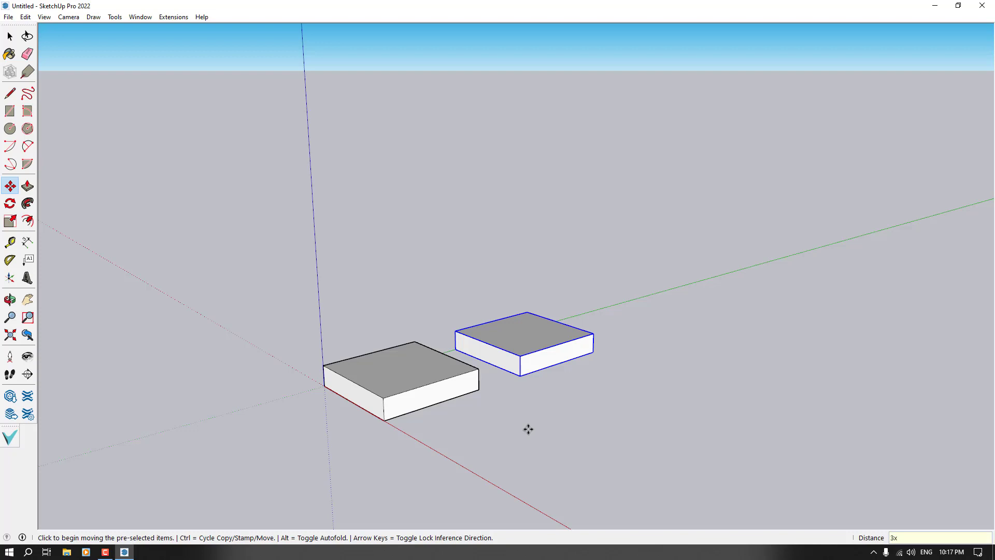
pyautogui.write('3x')
pyautogui.press('Return')
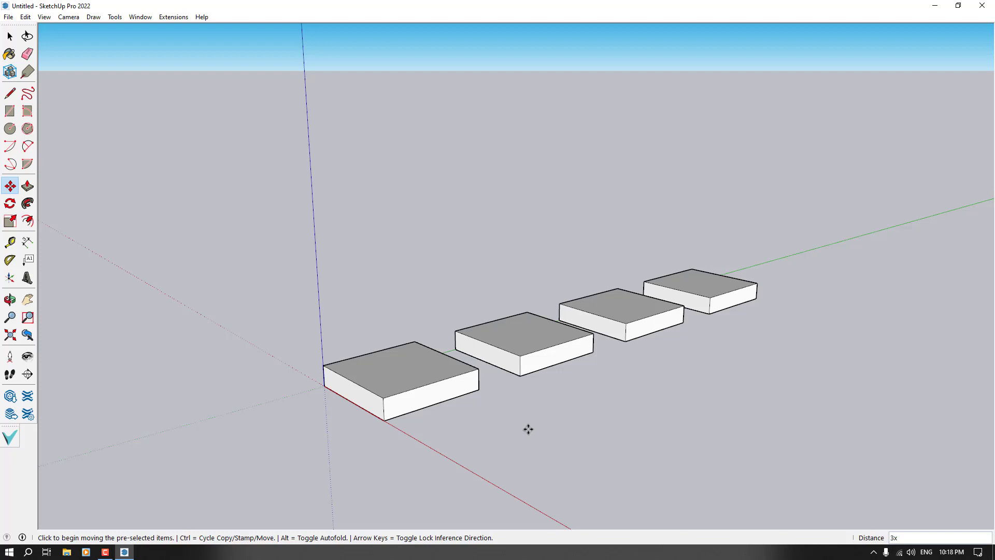
pyautogui.press('space')
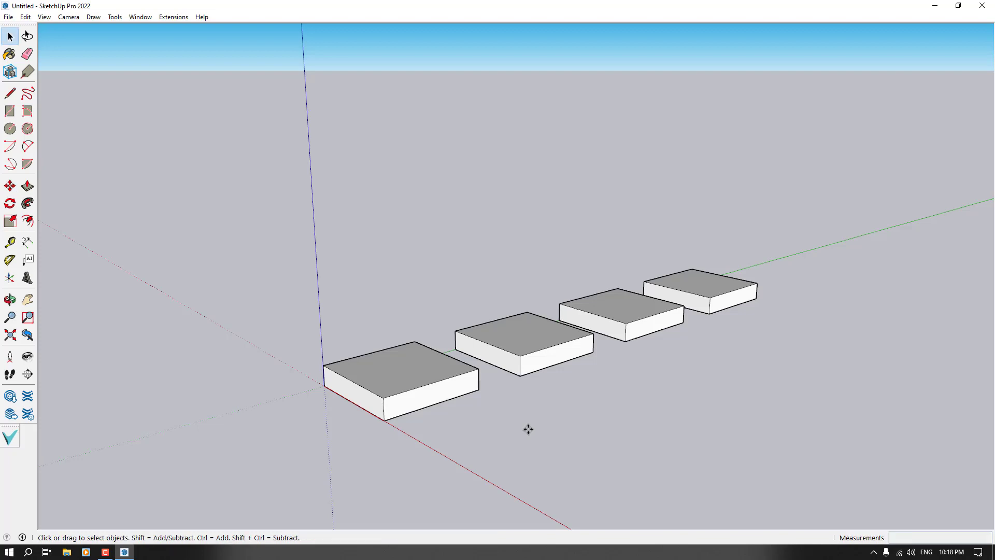
# Select the whole row of slabs, copy it 1 m straight up from the origin, and array it with 3x
pyautogui.moveTo(540, 422); pyautogui.dragTo(390, 153, button='middle')
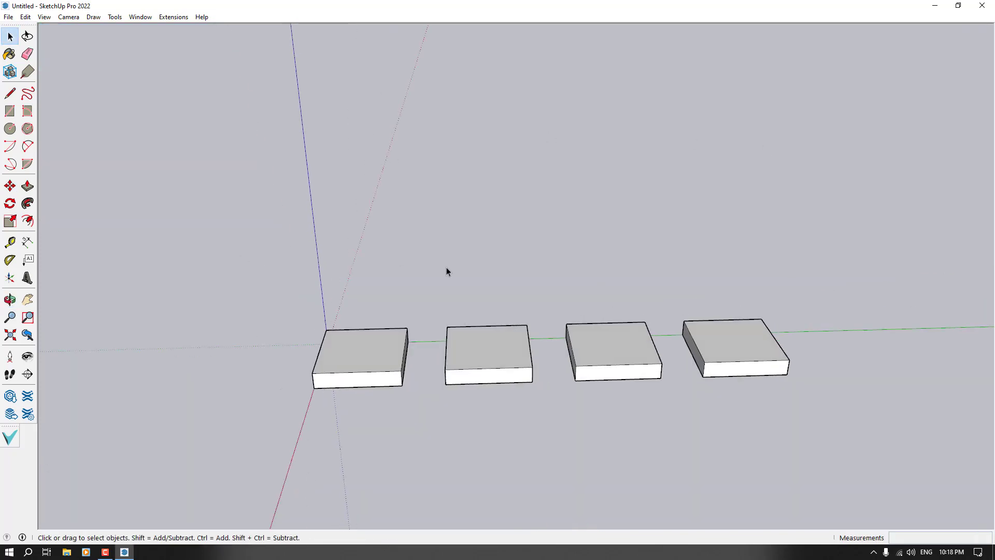
pyautogui.moveTo(447, 271); pyautogui.dragTo(465, 329, button='middle')
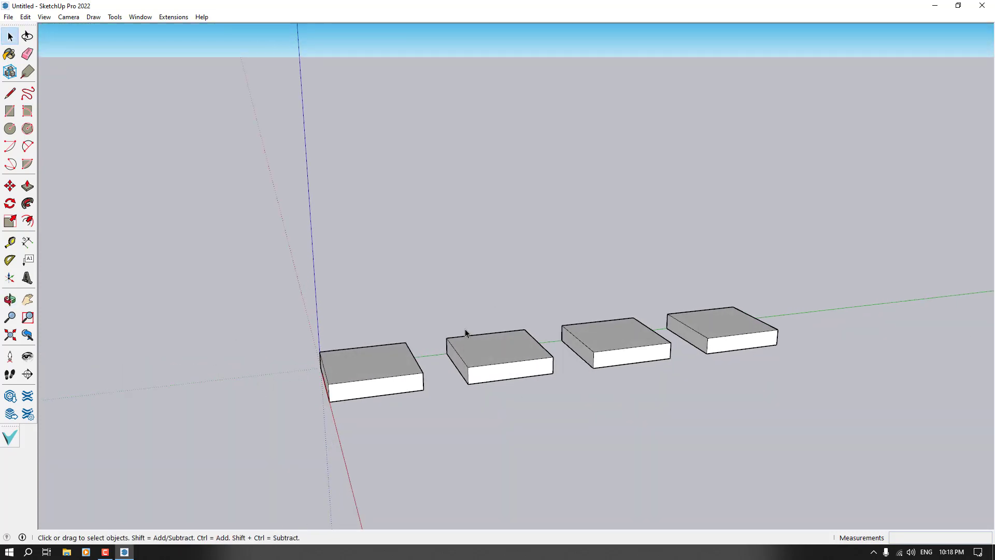
pyautogui.moveTo(465, 329); pyautogui.dragTo(567, 278, button='middle')
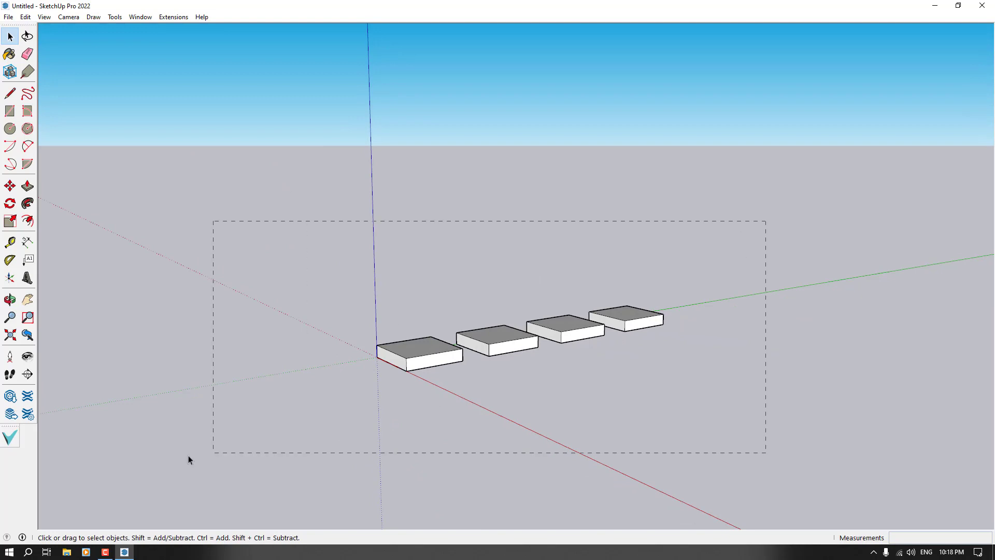
pyautogui.moveTo(188, 460); pyautogui.dragTo(174, 458)
pyautogui.scroll(2, 392, 334)
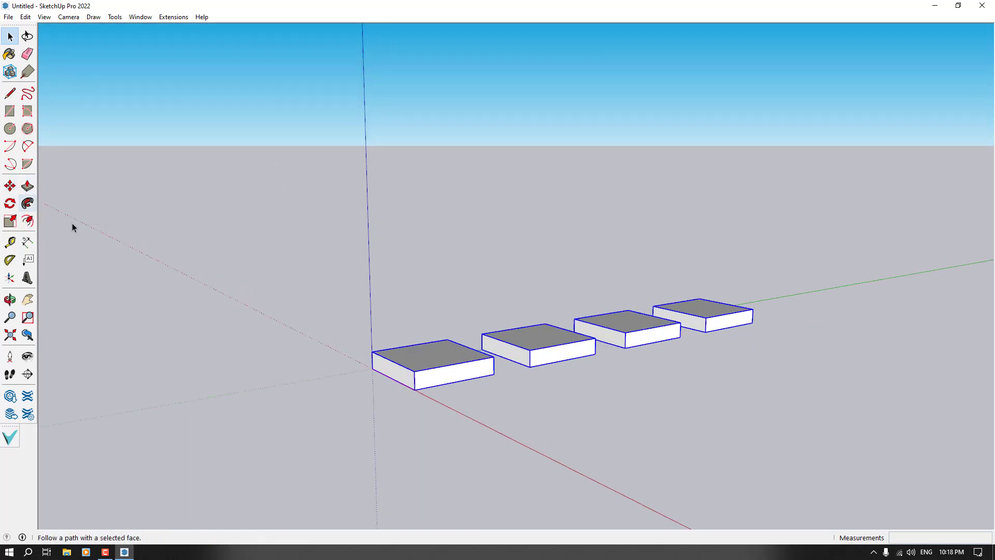
pyautogui.click(9, 185)
pyautogui.moveTo(367, 338); pyautogui.dragTo(370, 317, button='middle')
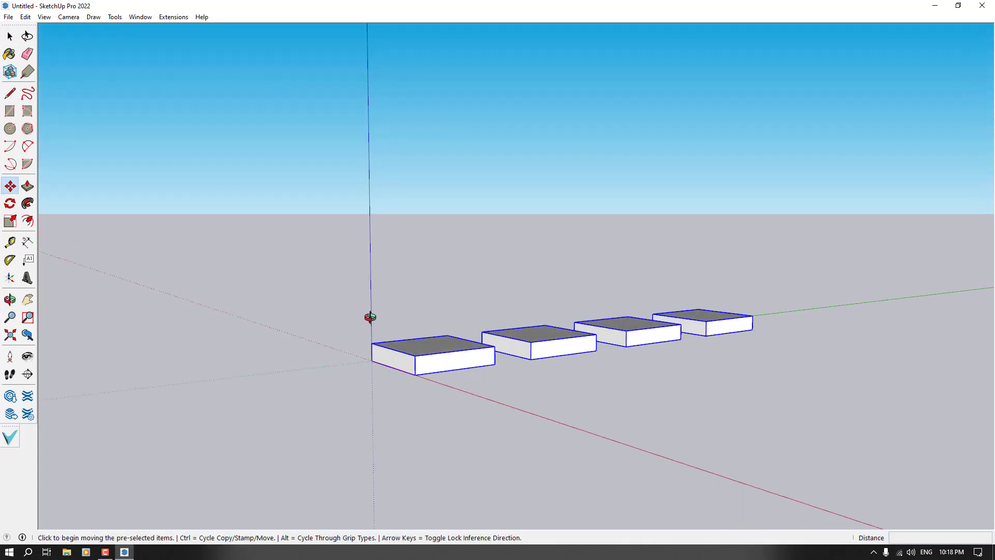
pyautogui.press('ctrl')
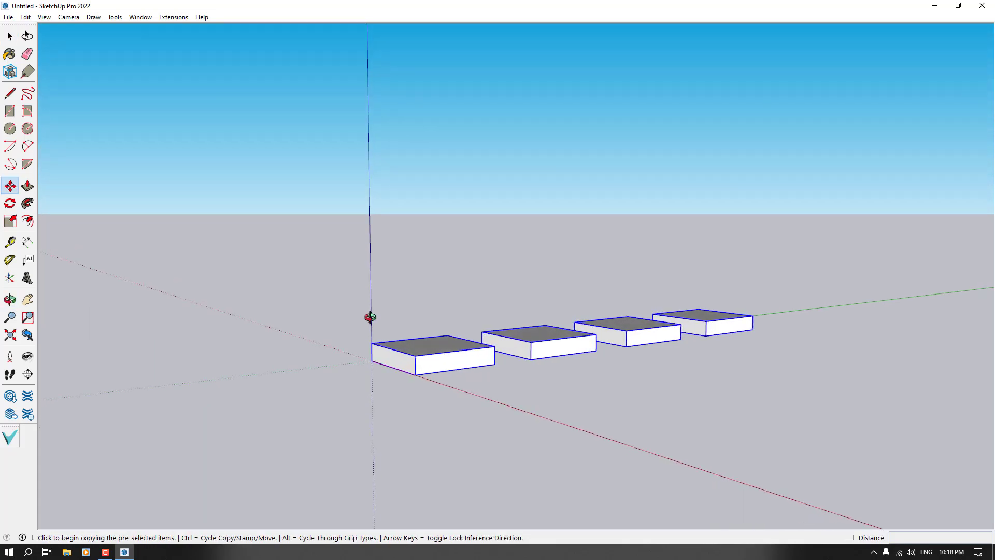
pyautogui.click(371, 360)
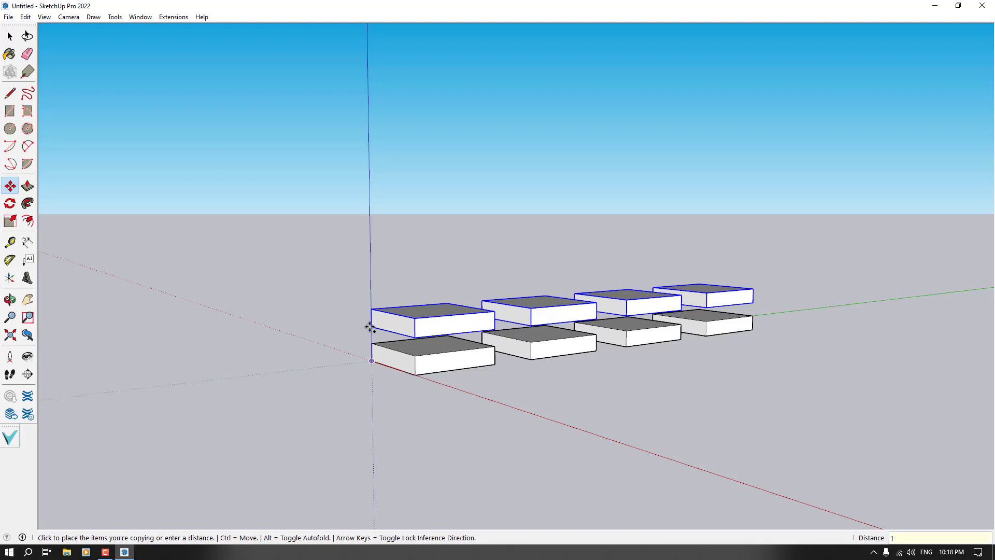
pyautogui.press('Return')
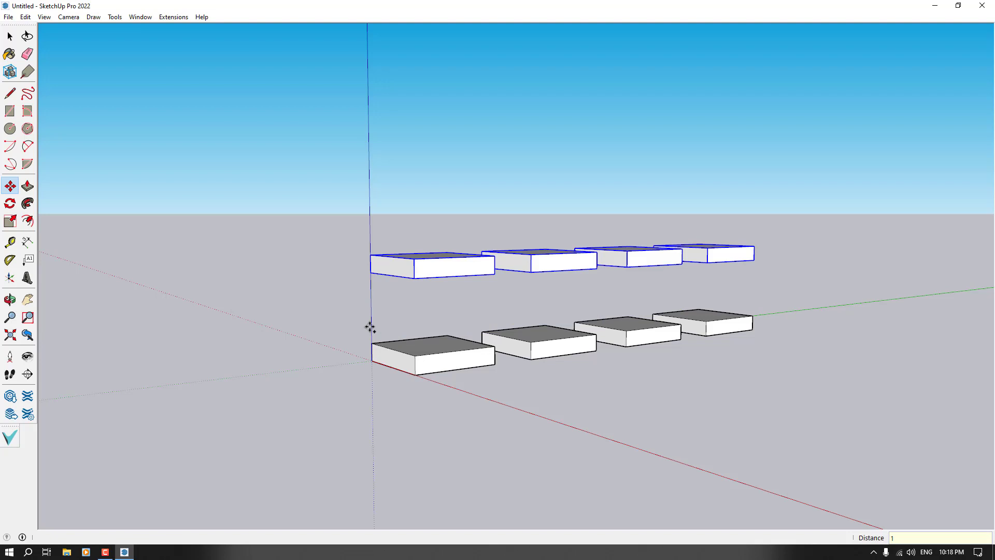
pyautogui.moveTo(415, 435); pyautogui.dragTo(440, 450, button='middle')
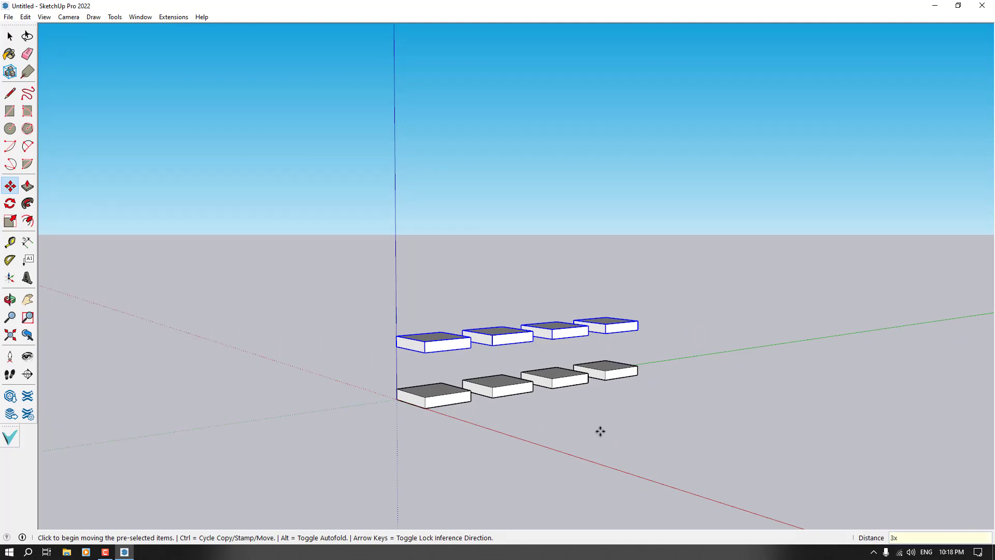
pyautogui.press('Return')
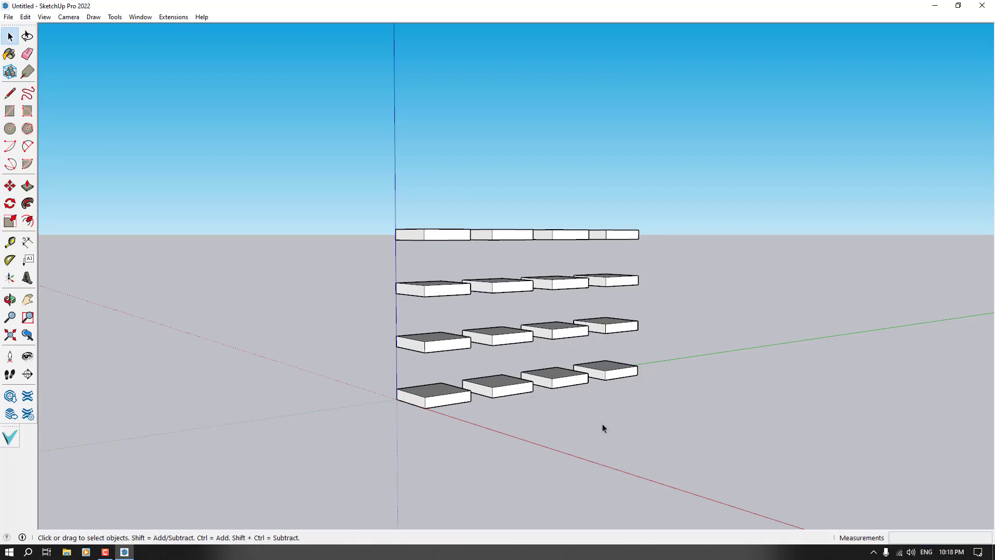
# Select the entire wall of slabs, copy it 1.5 m along the red axis from the origin, and array it with 4x
pyautogui.moveTo(602, 425); pyautogui.dragTo(614, 492, button='middle')
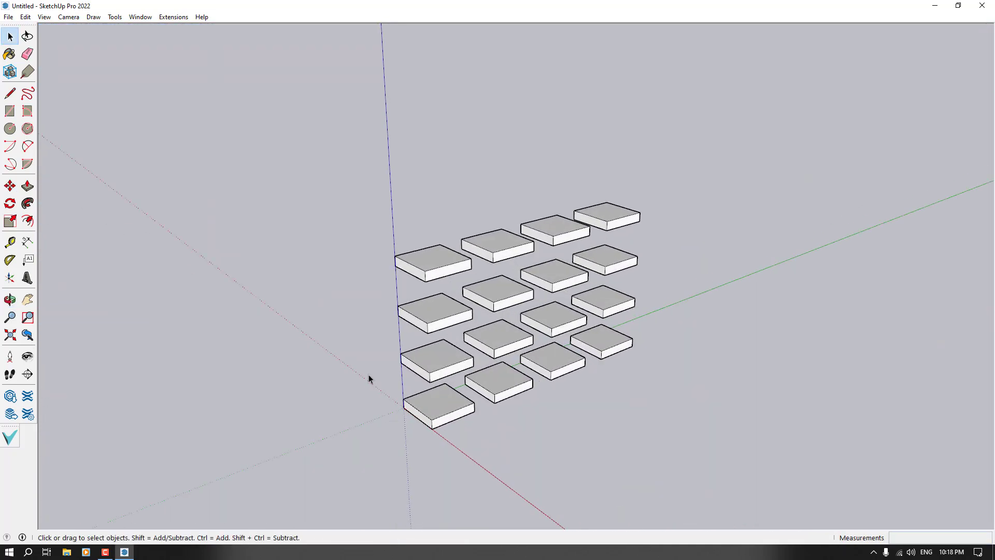
pyautogui.moveTo(284, 294); pyautogui.dragTo(507, 474, button='middle')
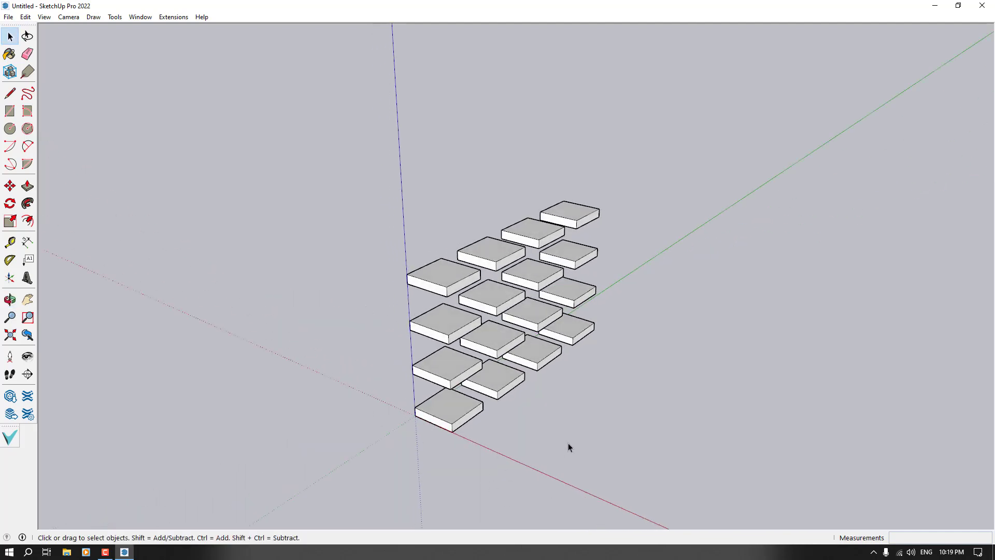
pyautogui.moveTo(569, 447); pyautogui.dragTo(591, 345, button='middle')
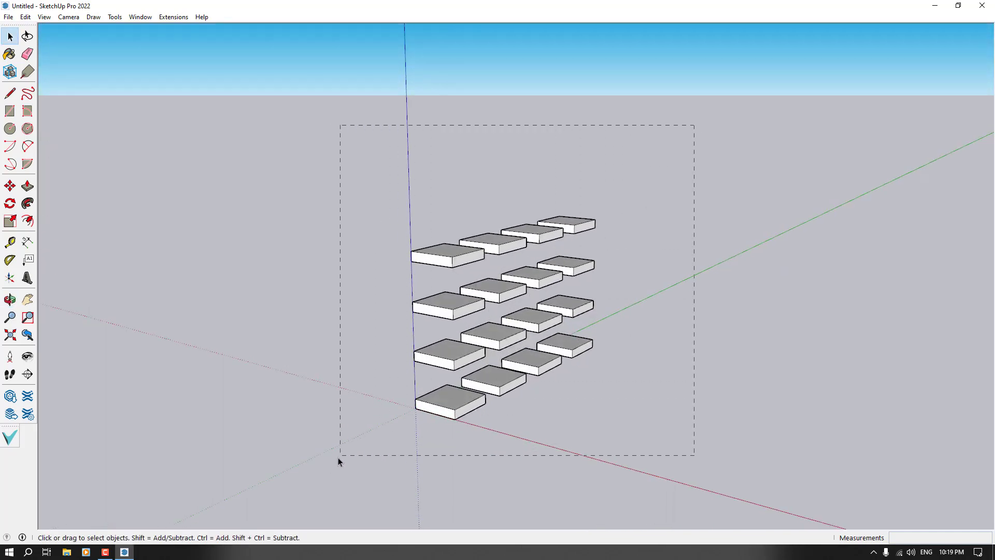
pyautogui.moveTo(338, 458); pyautogui.dragTo(338, 457)
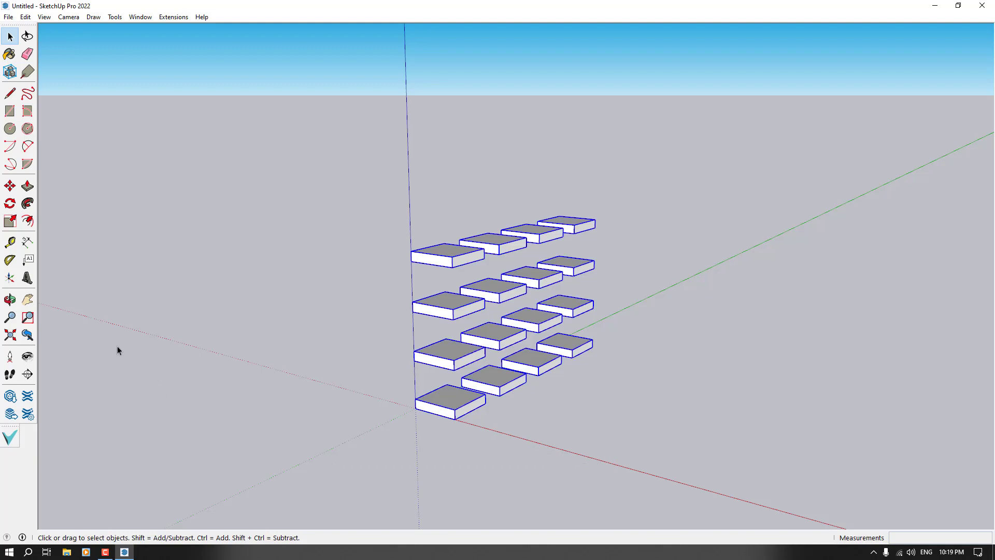
pyautogui.click(10, 186)
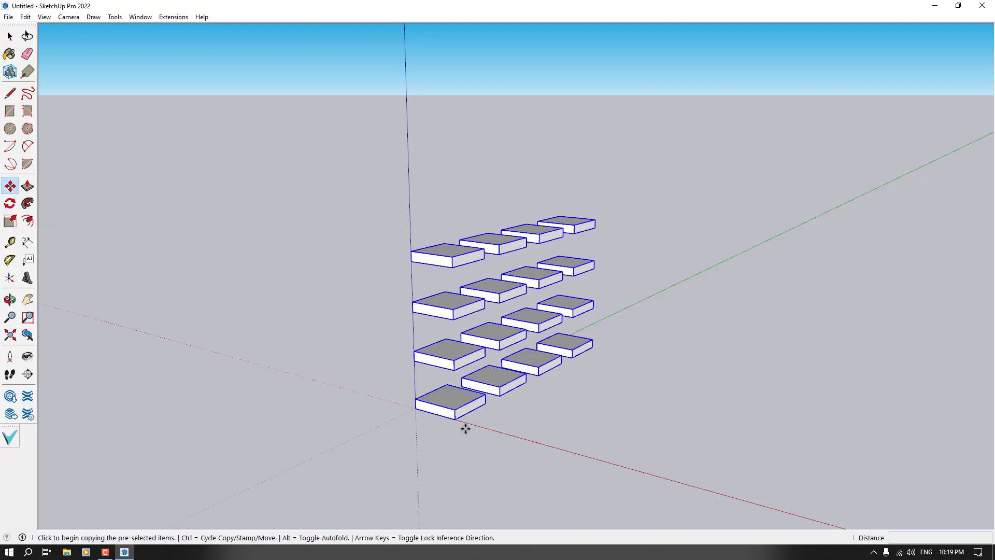
pyautogui.click(415, 408)
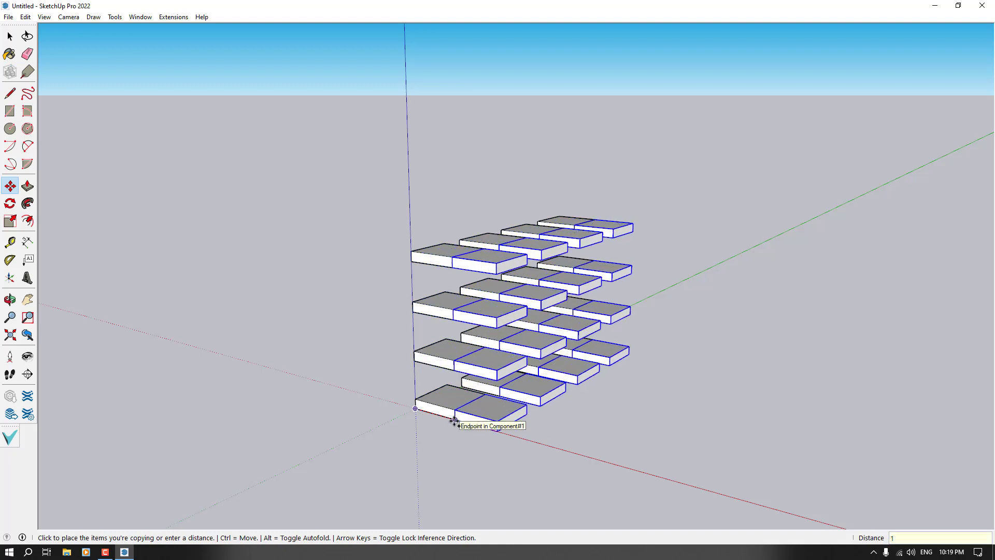
pyautogui.press('Return')
pyautogui.moveTo(455, 422); pyautogui.dragTo(376, 483, button='middle')
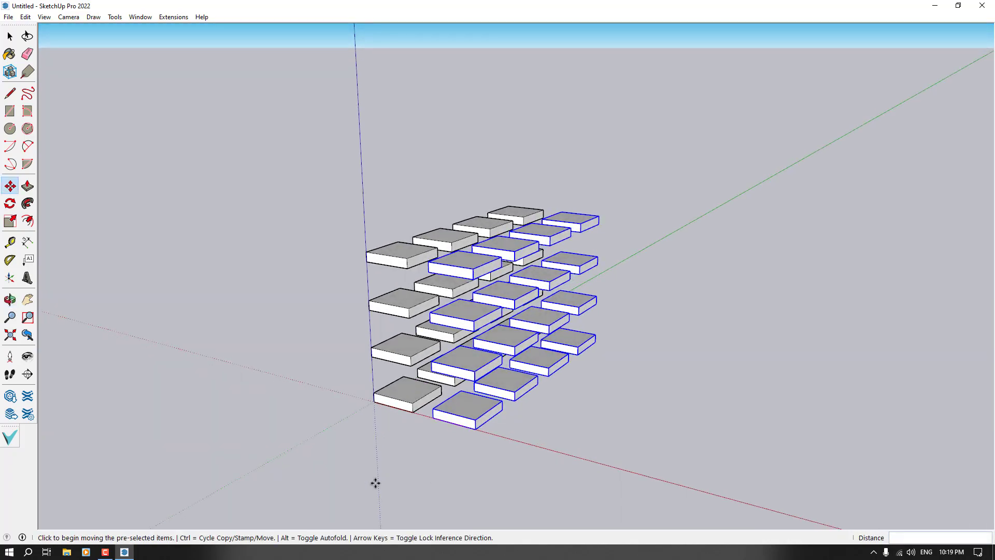
pyautogui.press('Return')
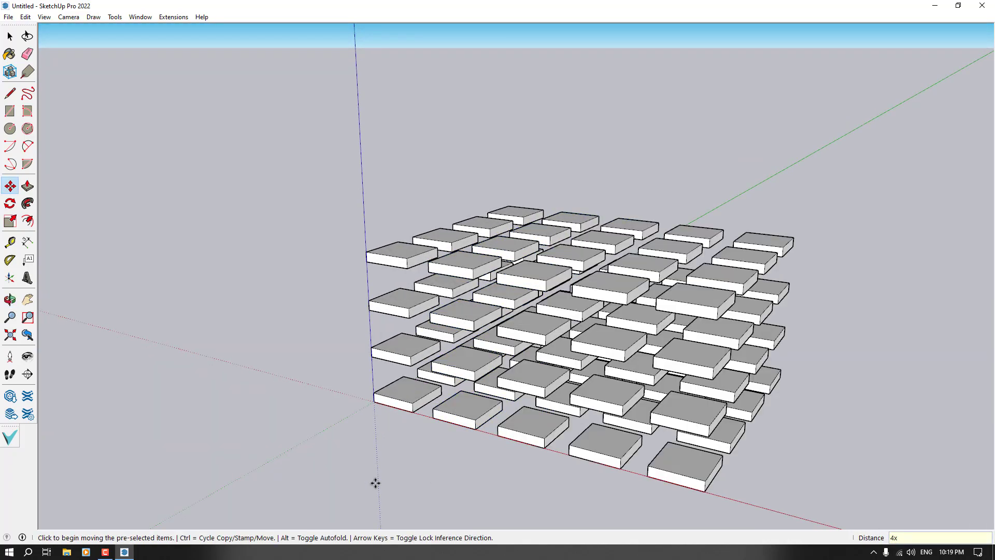
pyautogui.press('space')
# Place a guide line parallel to the red axis, 2 m outward from the bottom edge of the outermost corner slab
pyautogui.scroll(-2, 482, 421)
pyautogui.moveTo(504, 428); pyautogui.dragTo(393, 389, button='middle')
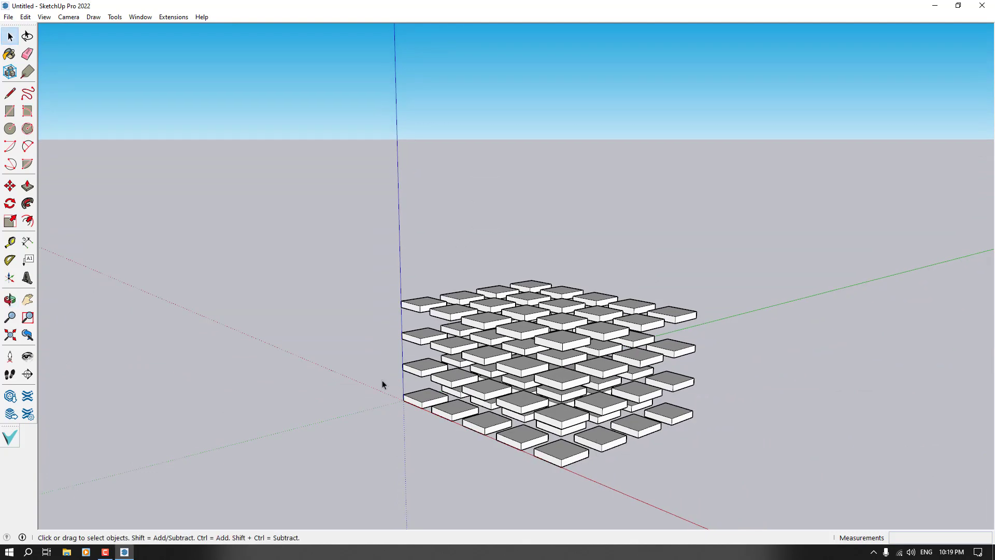
pyautogui.scroll(-2, 363, 368)
pyautogui.moveTo(338, 350); pyautogui.dragTo(299, 497, button='middle')
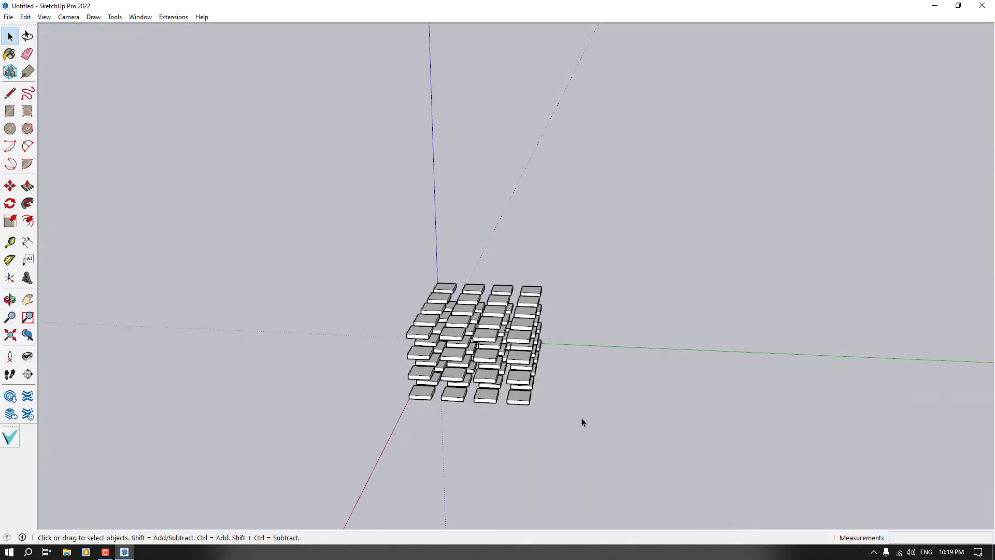
pyautogui.scroll(2, 606, 420)
pyautogui.moveTo(608, 419); pyautogui.dragTo(499, 449, button='middle')
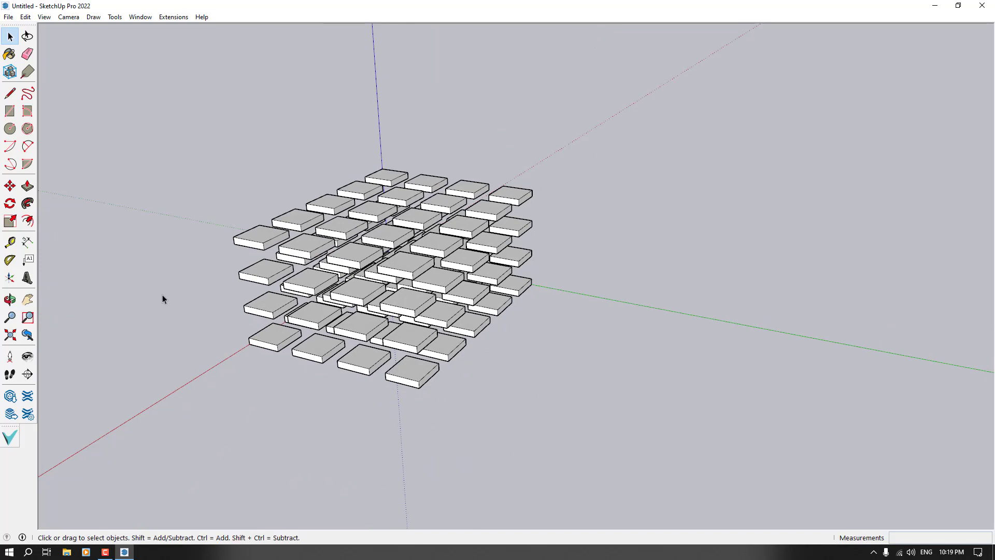
pyautogui.click(10, 242)
pyautogui.scroll(3, 540, 384)
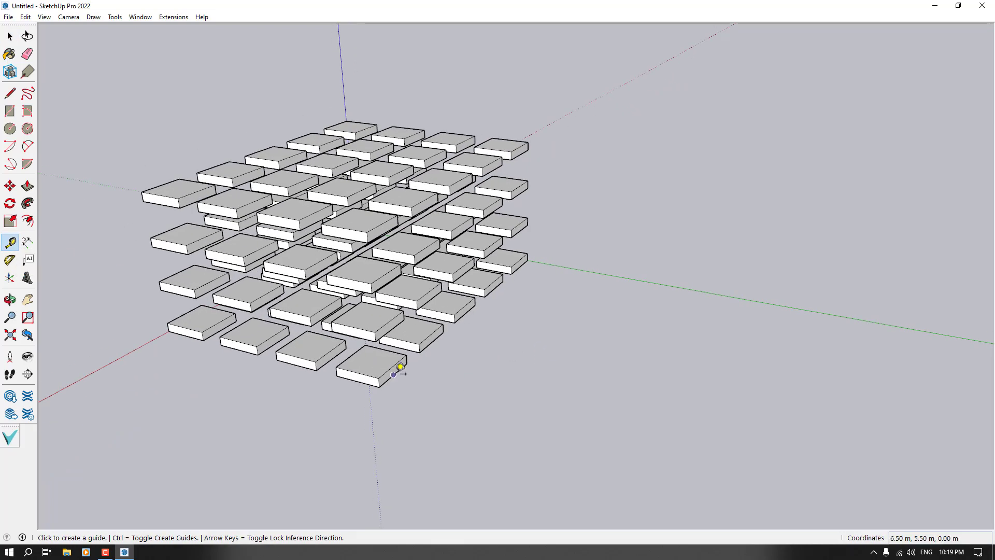
pyautogui.click(401, 366)
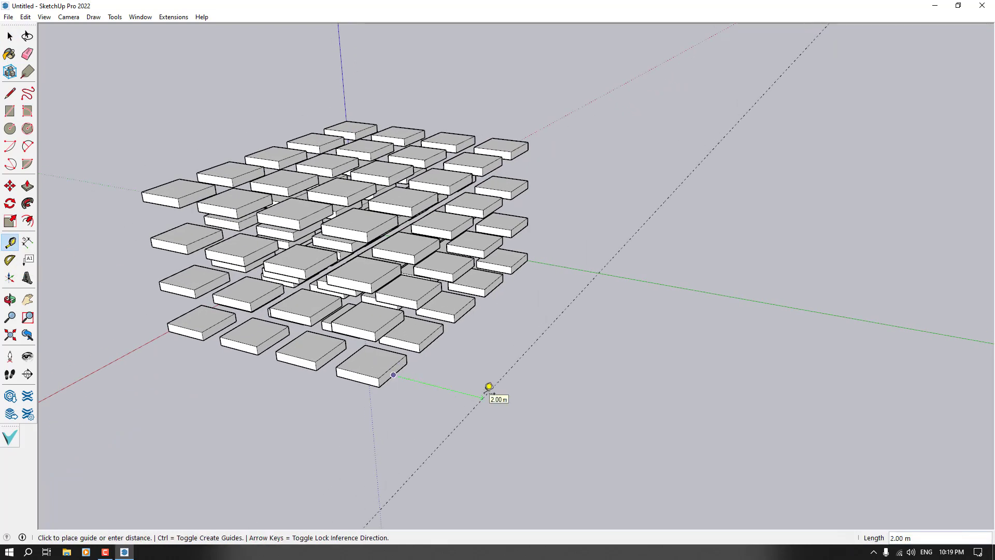
pyautogui.write('2')
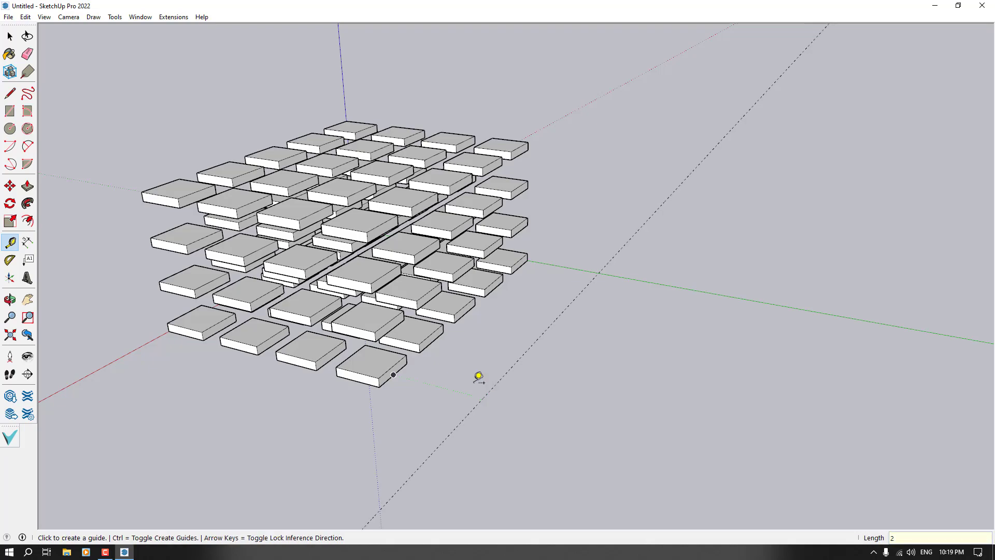
pyautogui.press('Return')
# Add a second guide parallel to the green axis, aligned with the facing edge of the slab next to the corner slab
pyautogui.moveTo(479, 376); pyautogui.dragTo(113, 402, button='middle')
pyautogui.scroll(6, 383, 260)
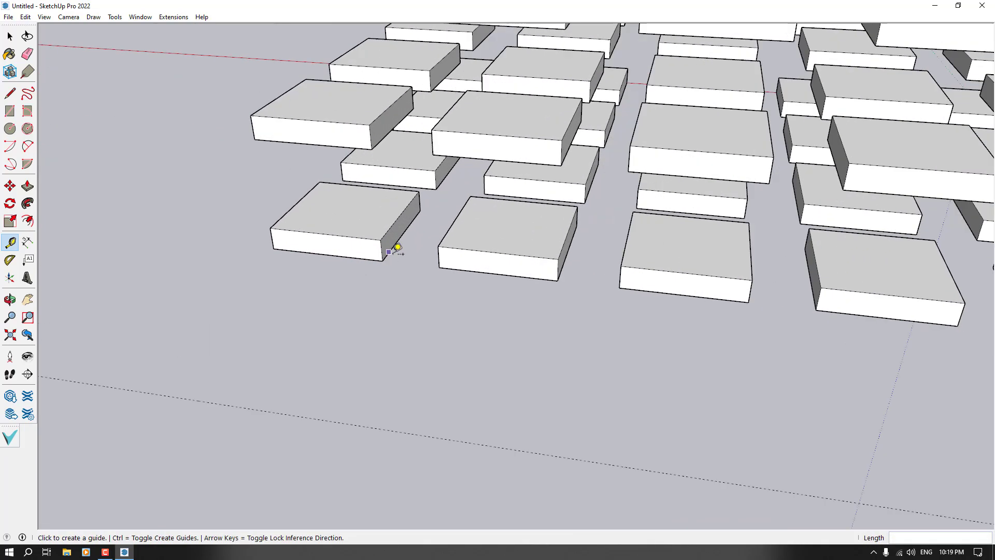
pyautogui.scroll(1, 400, 244)
pyautogui.click(447, 260)
pyautogui.scroll(-4, 478, 345)
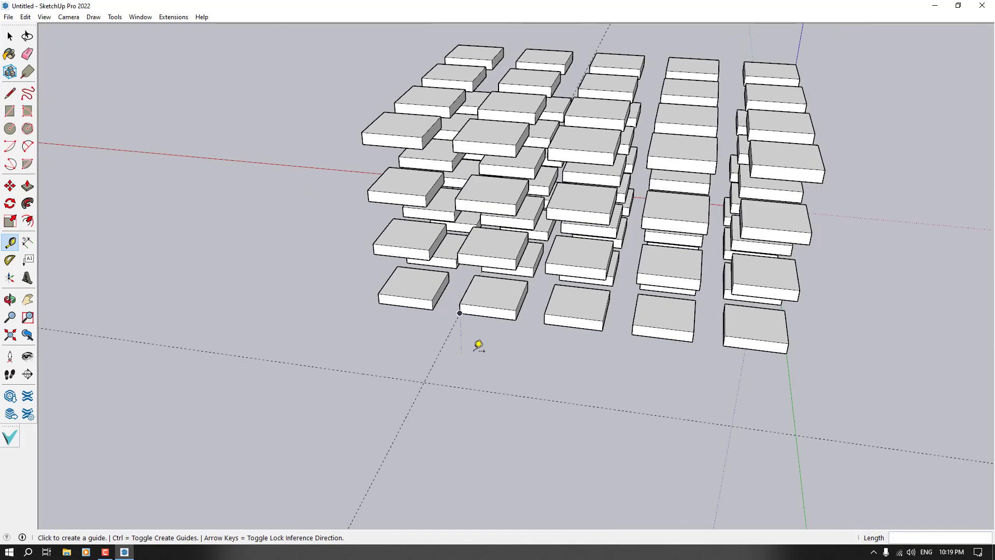
pyautogui.moveTo(478, 345); pyautogui.dragTo(377, 344, button='middle')
pyautogui.press('space')
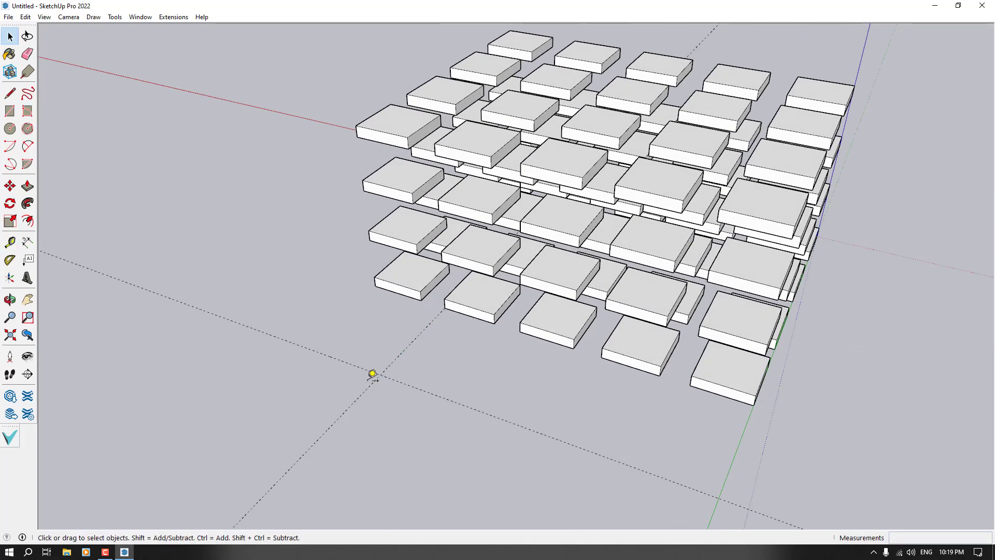
# Draw a circle with a 1 m radius centred on the intersection of the two guide lines
pyautogui.click(10, 128)
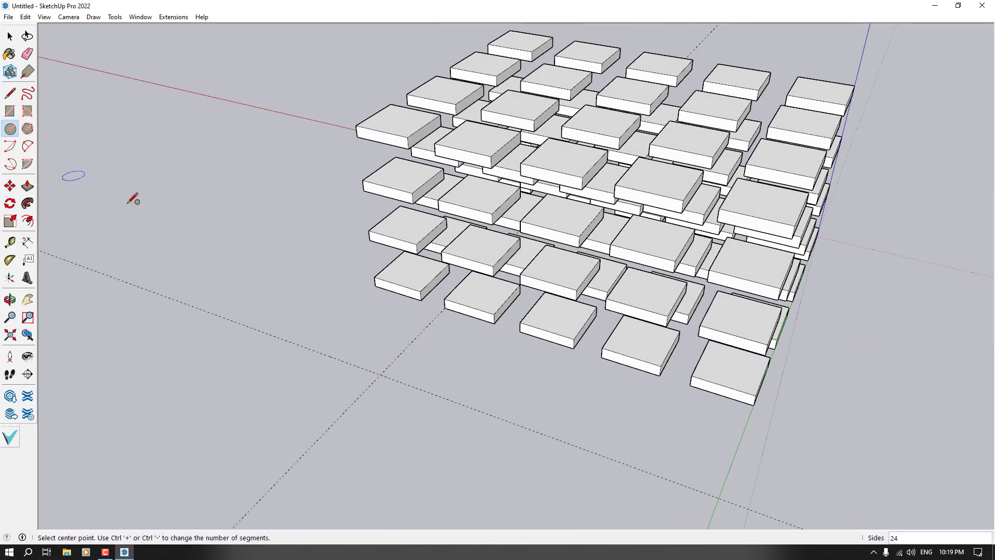
pyautogui.click(380, 374)
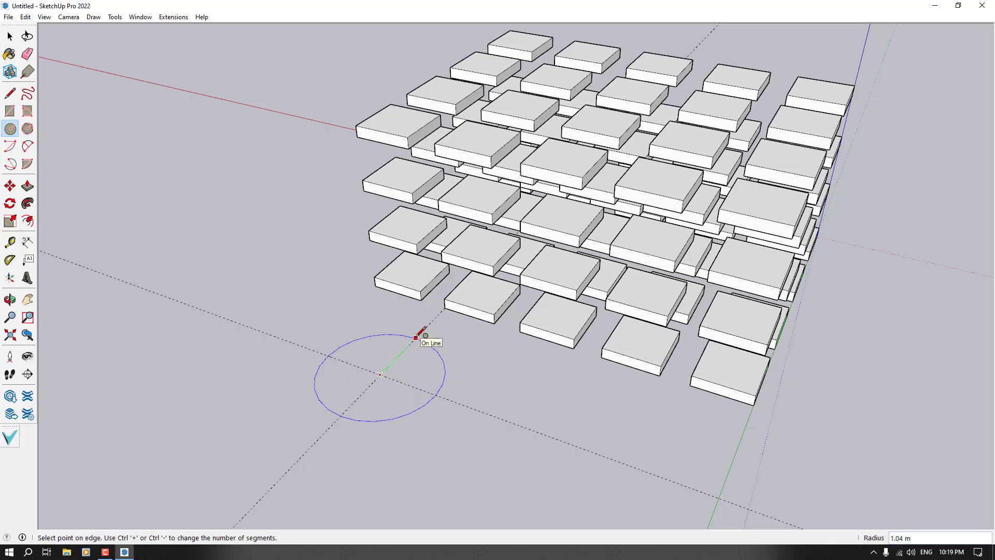
pyautogui.write('1')
pyautogui.press('Return')
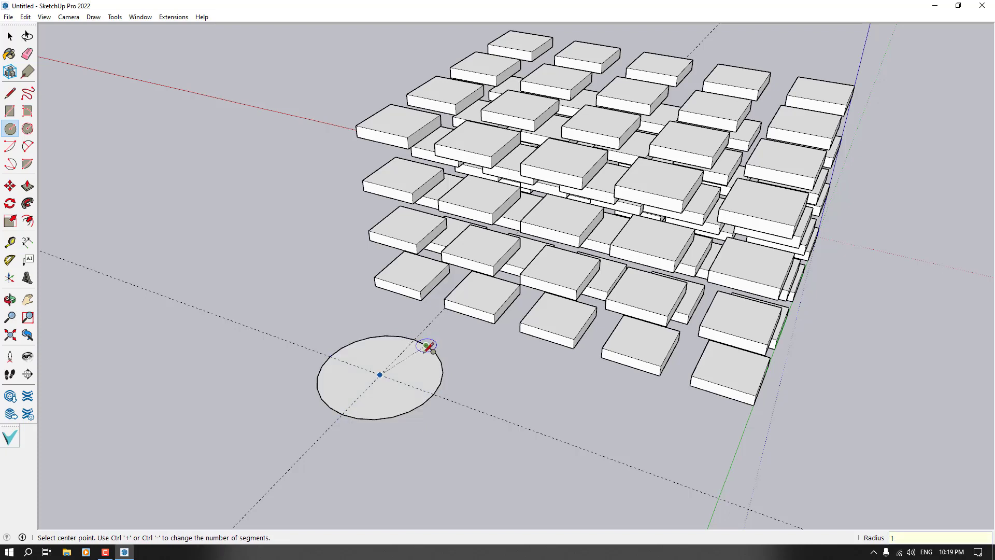
pyautogui.press('space')
# Display the Entity Info properties and select the edge of the circle
pyautogui.click(9, 56)
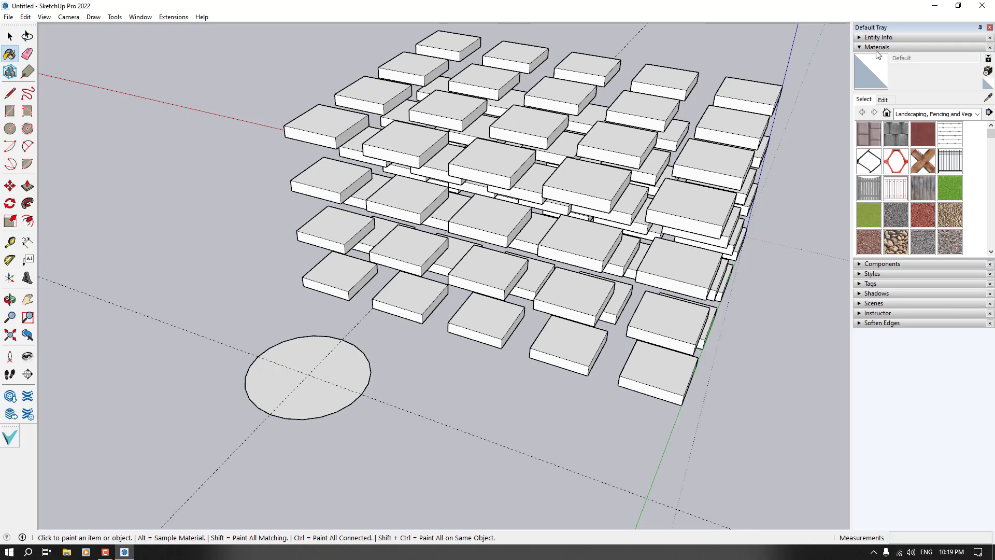
pyautogui.click(878, 37)
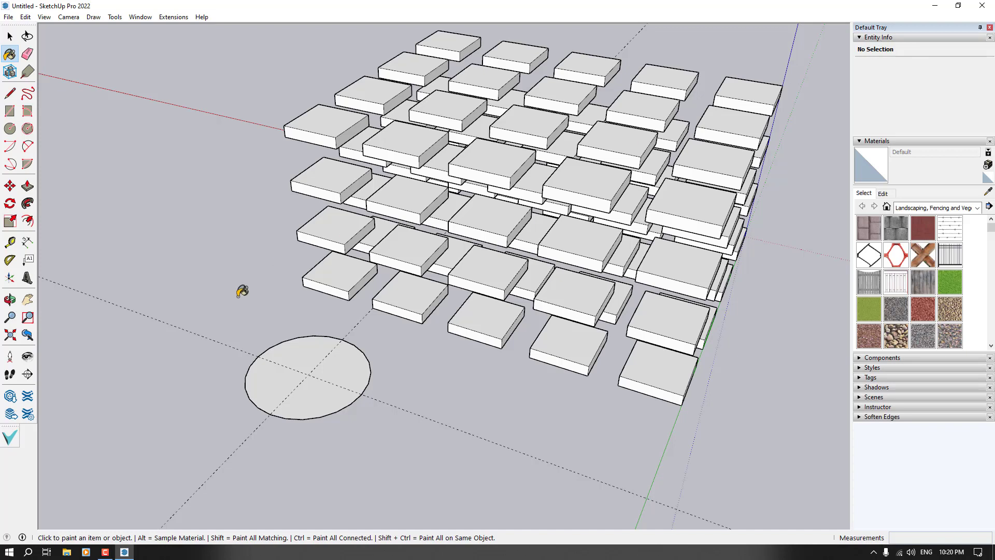
pyautogui.scroll(5, 206, 435)
pyautogui.press('space')
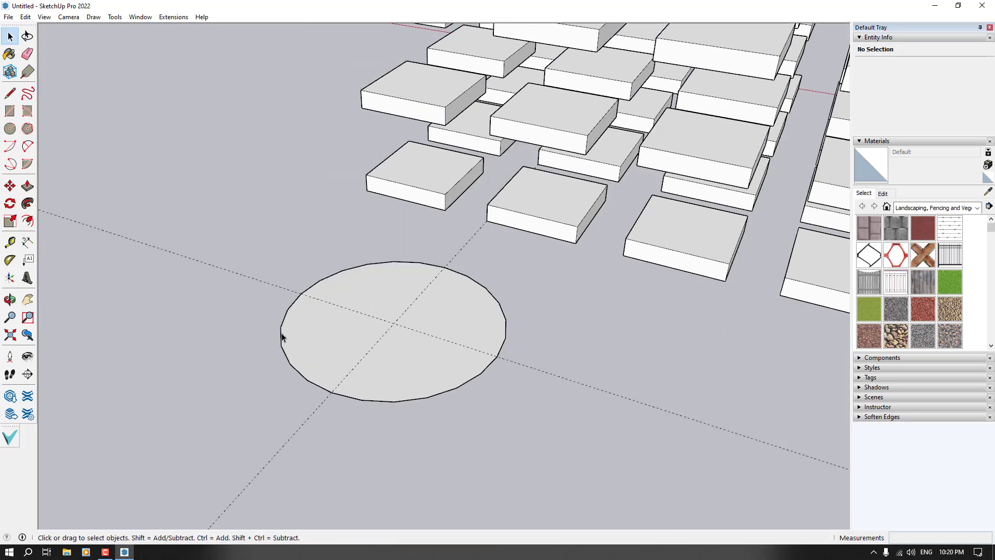
pyautogui.click(283, 335)
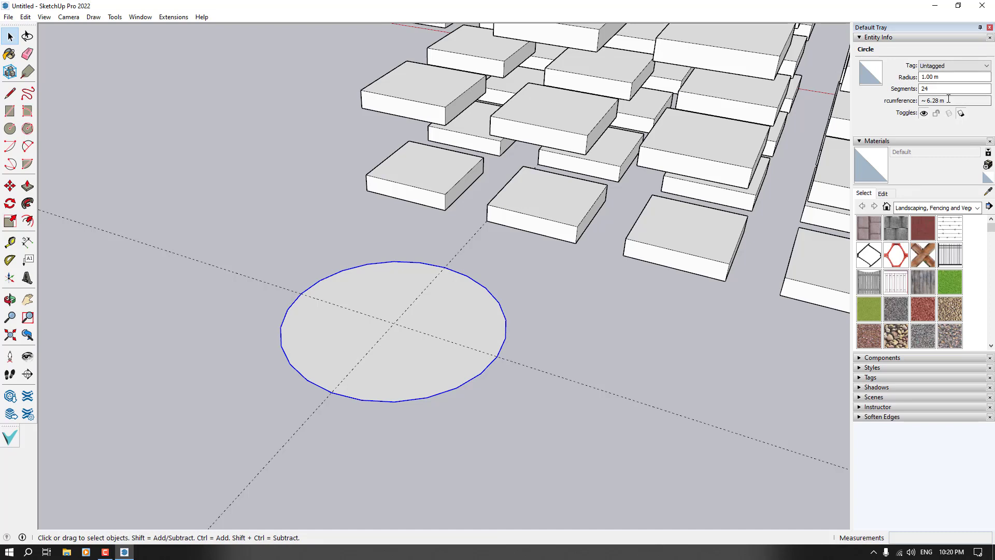
# Set the circle's segment count to 50
pyautogui.doubleClick(925, 88)
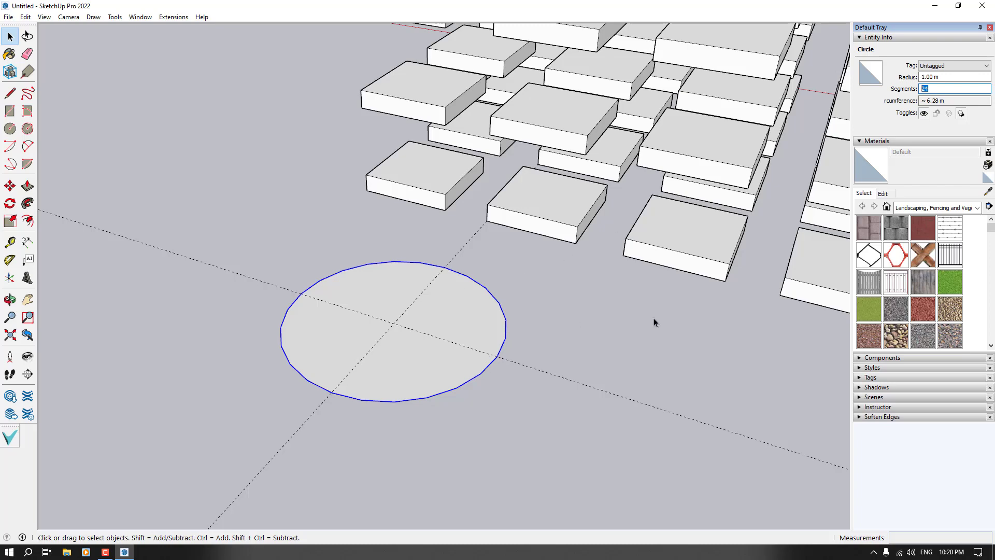
pyautogui.write('50')
pyautogui.press('Return')
pyautogui.scroll(3, 201, 361)
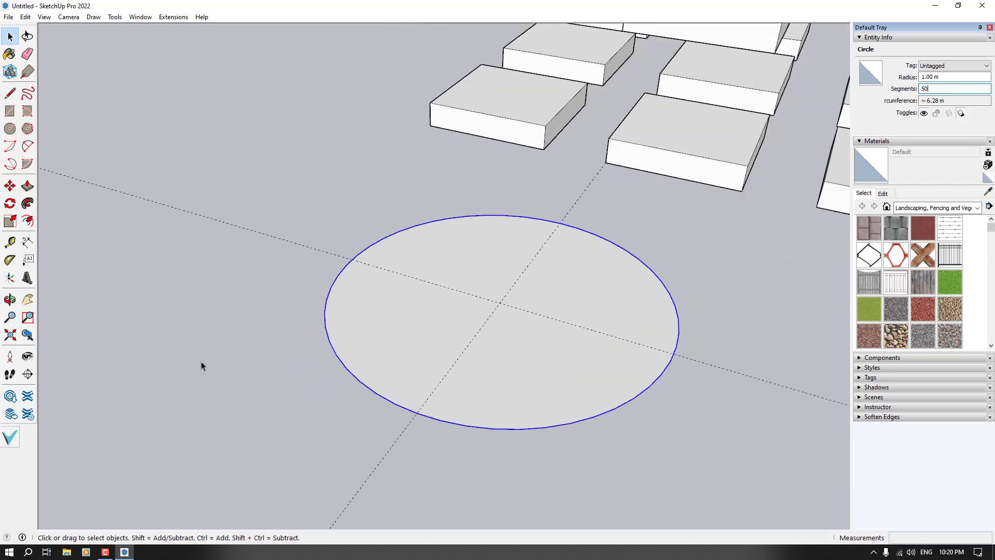
pyautogui.moveTo(201, 362); pyautogui.dragTo(356, 279, button='middle')
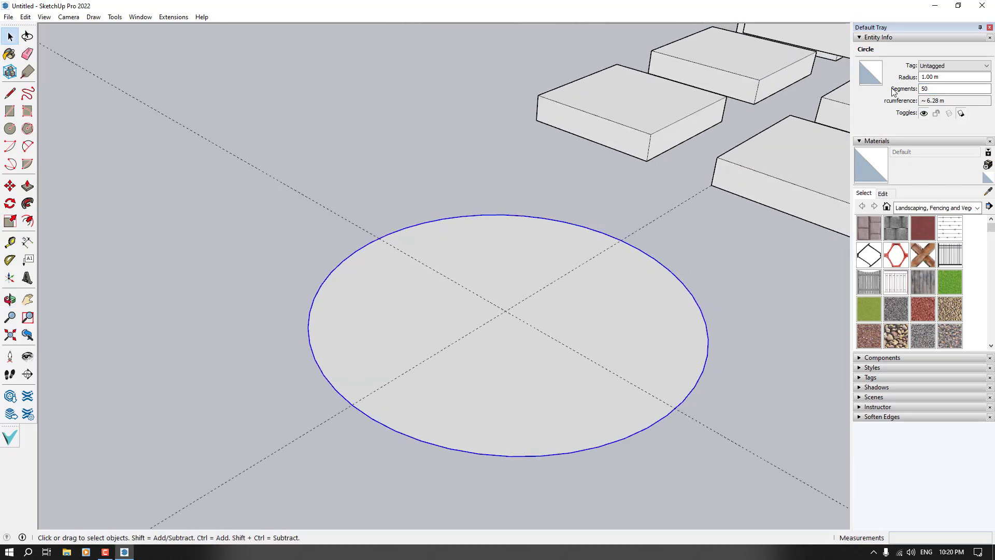
# Set the selected circle's segment count to 16
pyautogui.click(932, 89)
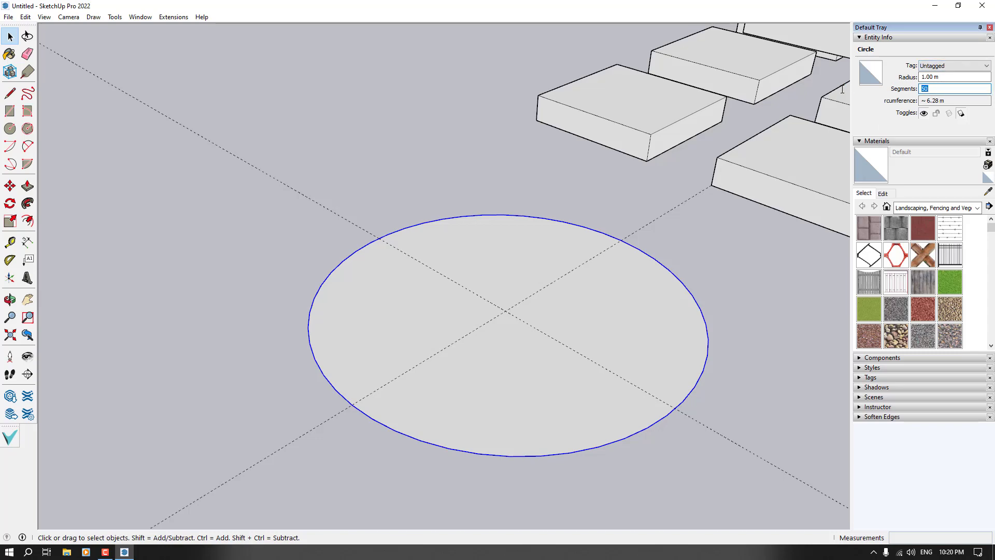
pyautogui.write('16')
pyautogui.press('Return')
# Delete the two guide lines that cross at the circle's centre
pyautogui.scroll(-3, 615, 182)
pyautogui.moveTo(615, 182); pyautogui.dragTo(480, 251, button='middle')
pyautogui.scroll(-5, 497, 293)
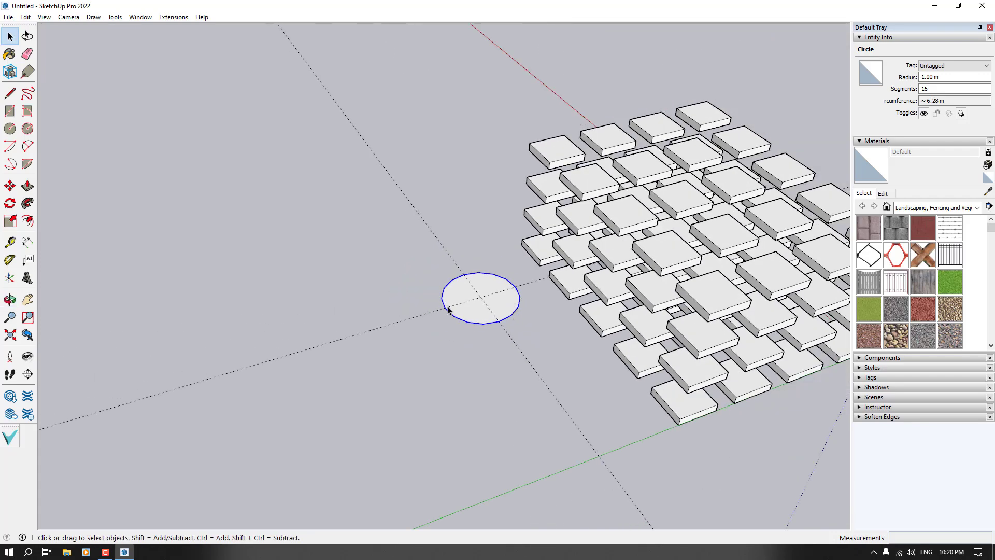
pyautogui.scroll(-2, 395, 307)
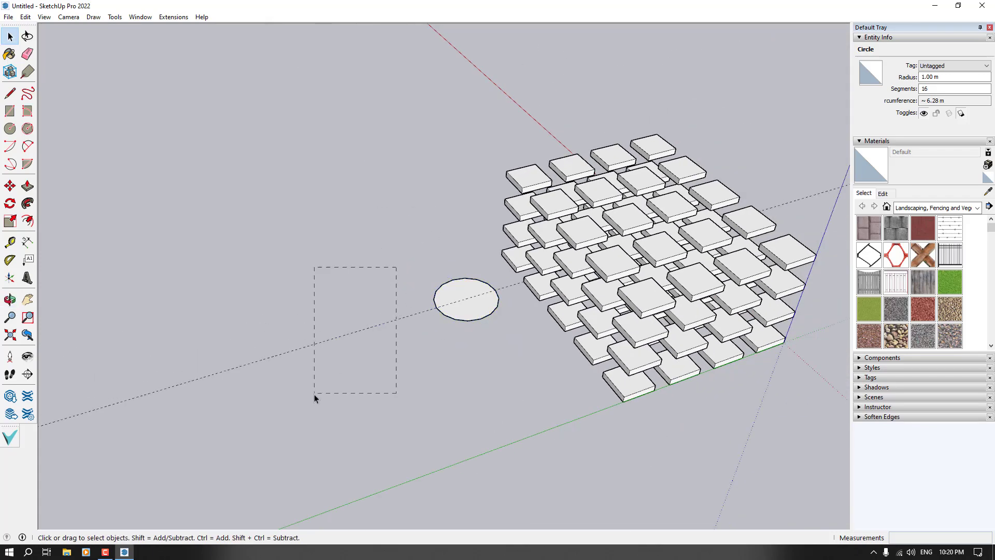
pyautogui.moveTo(314, 396); pyautogui.dragTo(314, 396)
pyautogui.moveTo(314, 396); pyautogui.dragTo(520, 275, button='middle')
pyautogui.scroll(2, 477, 253)
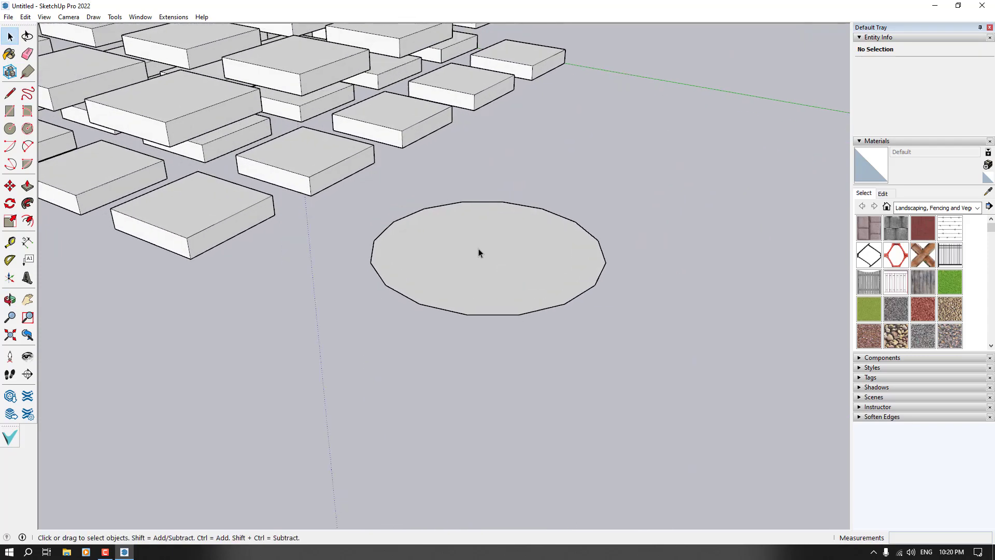
# Group the circle's face together with its edges, leaving nothing selected
pyautogui.doubleClick(478, 250)
pyautogui.rightClick(478, 250)
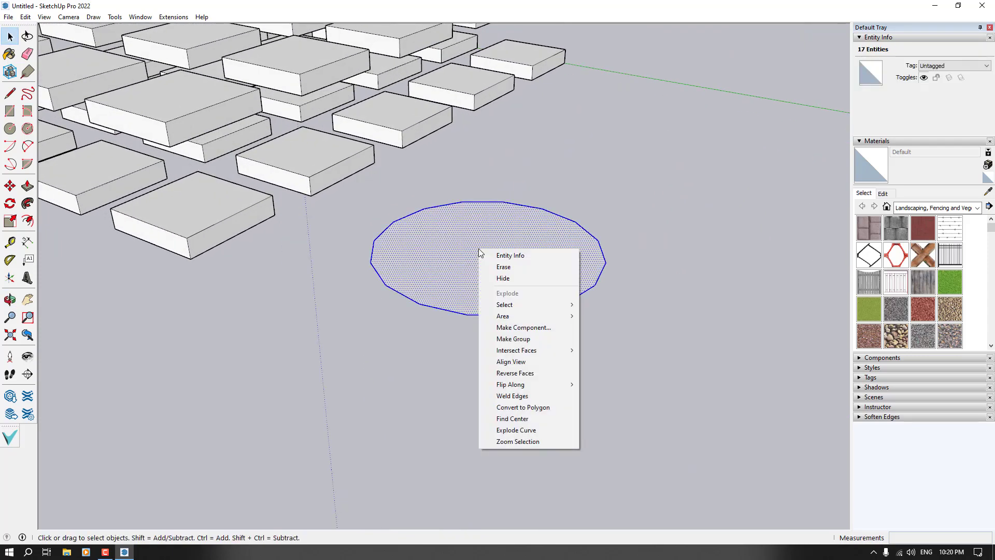
pyautogui.click(518, 340)
pyautogui.click(402, 373)
# Draw a vertical rectangle from a circle vertex, 0.46 m toward the centre and 0.06 m high along the blue axis
pyautogui.click(12, 94)
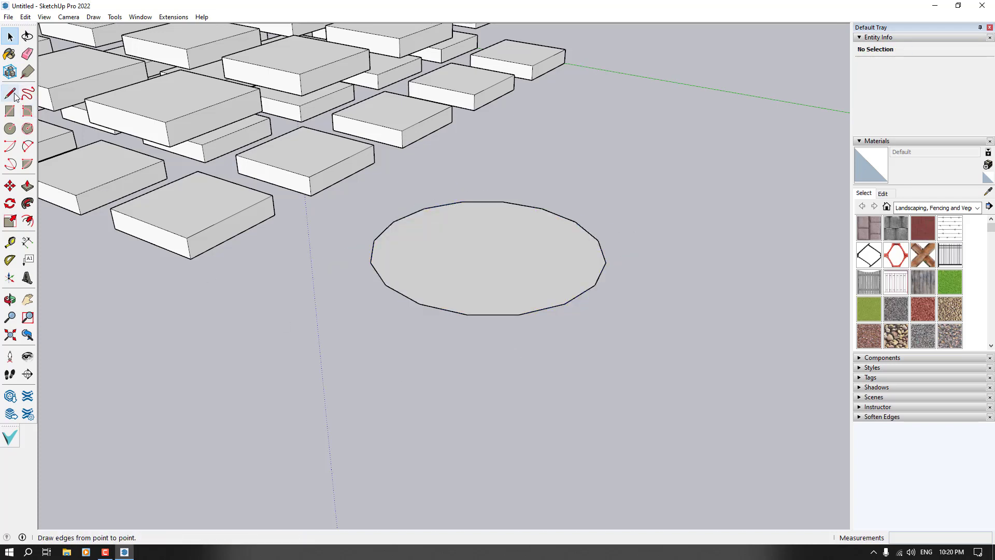
pyautogui.click(394, 222)
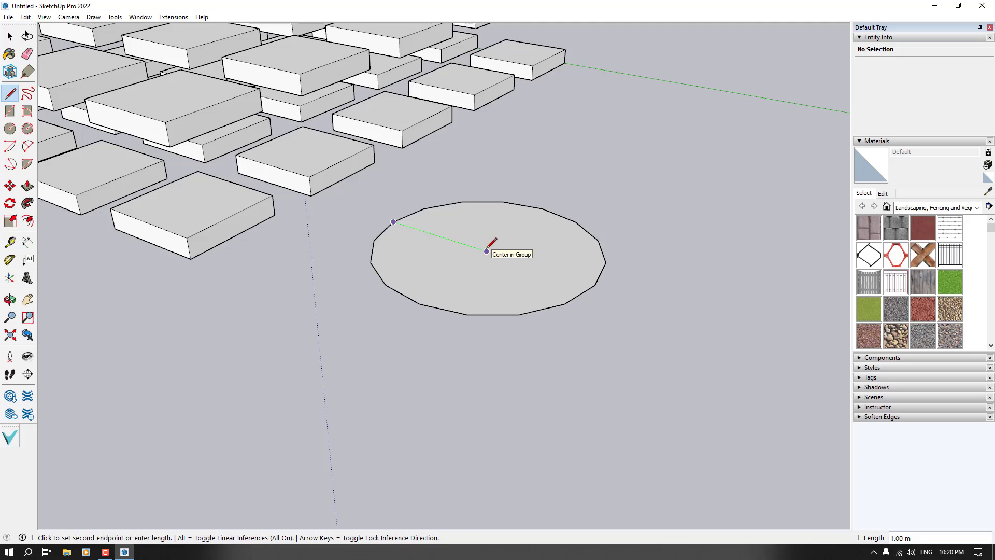
pyautogui.write('0.46')
pyautogui.press('Return')
pyautogui.scroll(4, 447, 241)
pyautogui.moveTo(426, 238)
pyautogui.mouseDown(button='middle')
pyautogui.moveTo(413, 302)
pyautogui.moveTo(504, 257)
pyautogui.moveTo(442, 249)
pyautogui.moveTo(446, 149)
pyautogui.mouseUp(button='middle')
pyautogui.scroll(2, 419, 280)
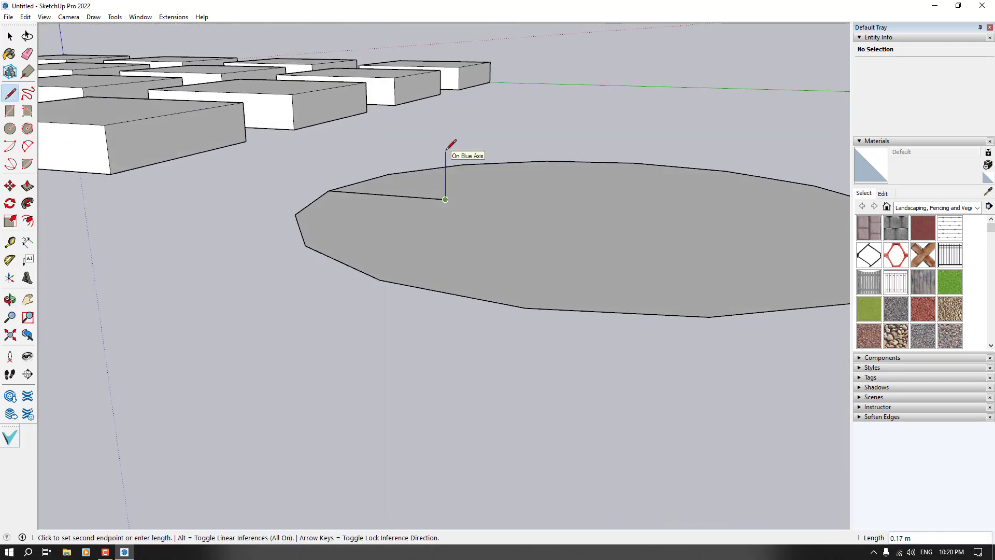
pyautogui.write('0.05')
pyautogui.press('Return')
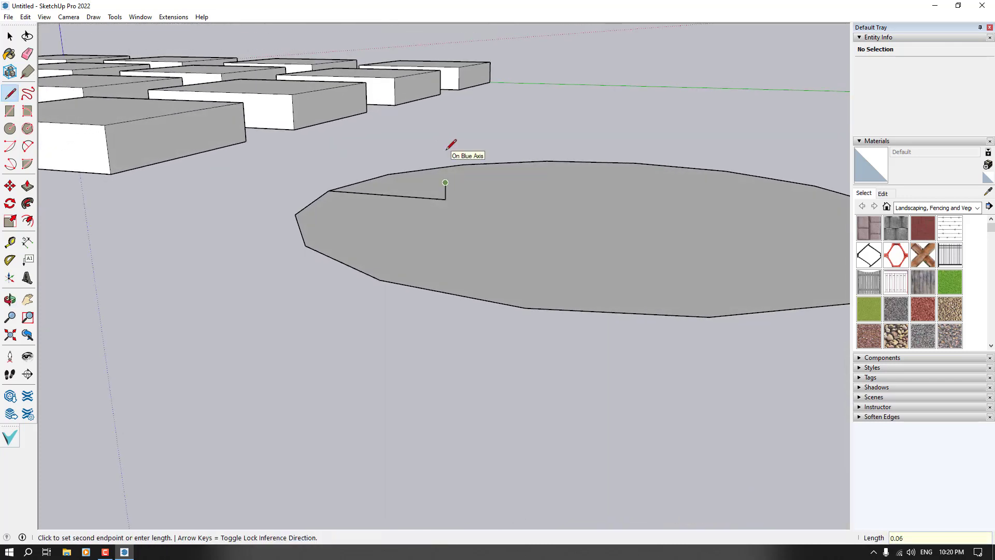
pyautogui.click(328, 167)
# Turn the vertical rectangle's face and edges into a component with the default settings
pyautogui.moveTo(330, 176); pyautogui.dragTo(380, 297, button='middle')
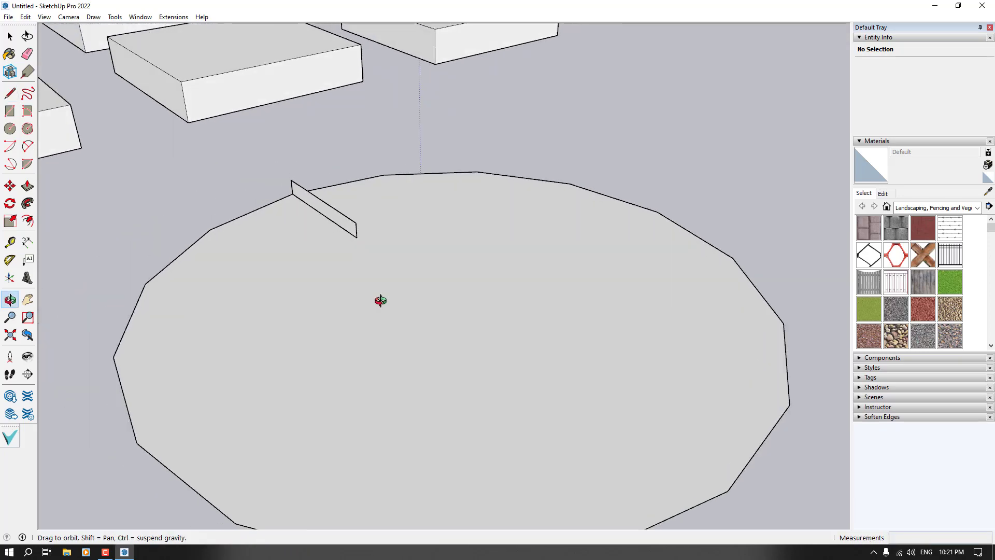
pyautogui.scroll(-3, 595, 249)
pyautogui.doubleClick(448, 229)
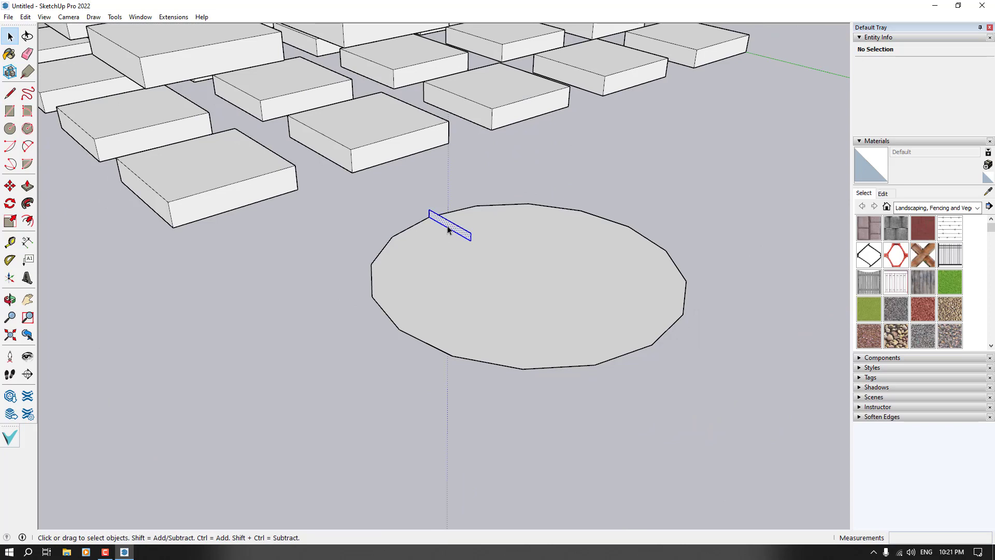
pyautogui.rightClick(448, 229)
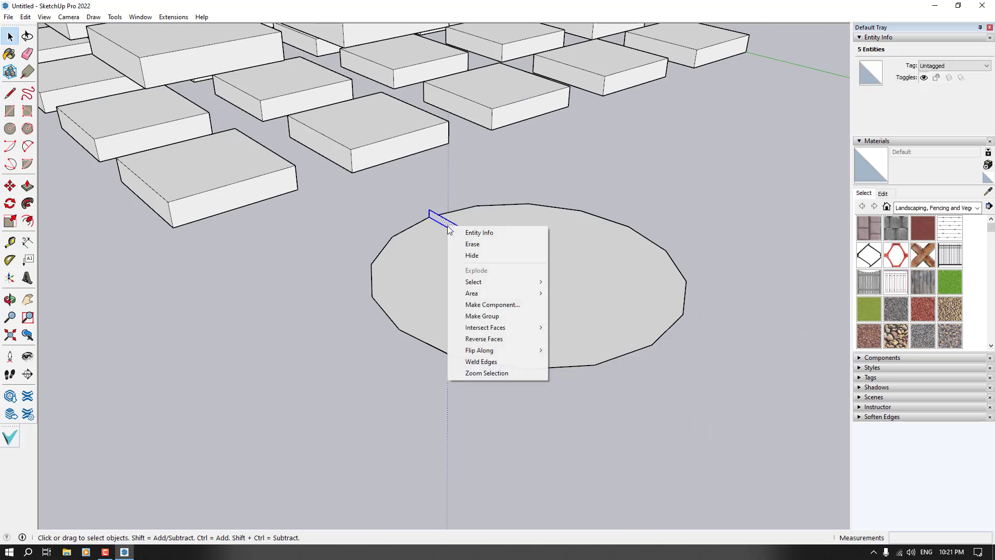
pyautogui.click(501, 305)
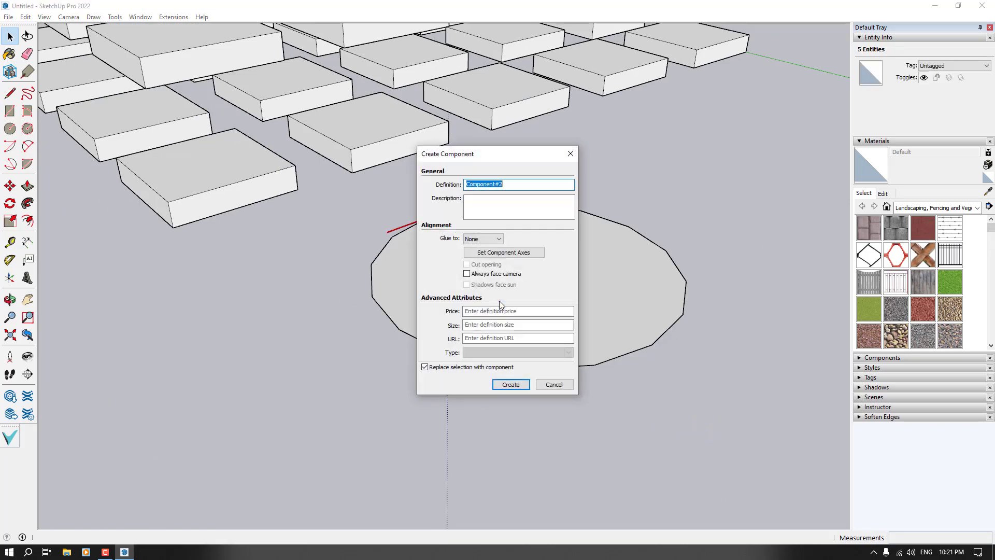
pyautogui.click(508, 382)
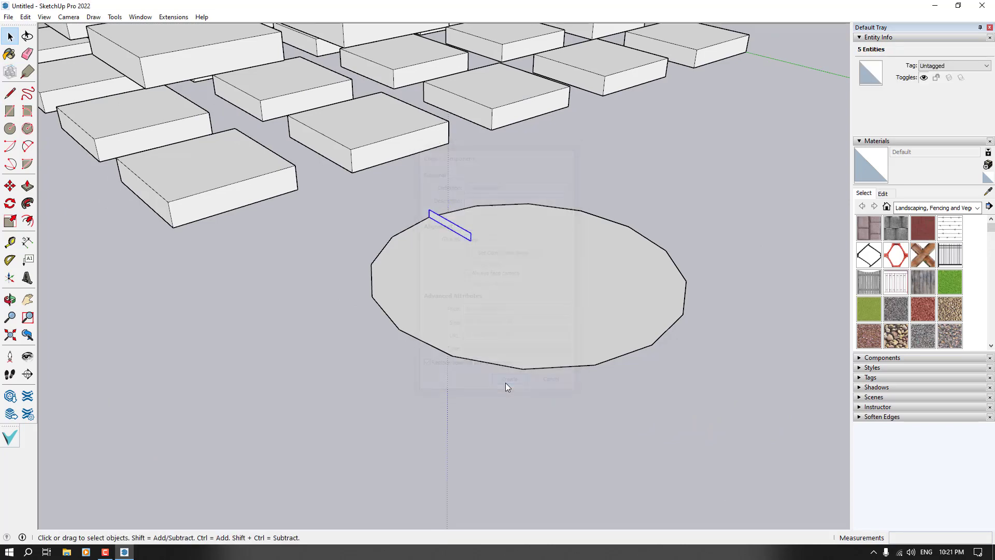
# Rotate-copy the rectangle component about the circle's centre by 22.5° to the adjacent vertex, and array it with 15x
pyautogui.click(10, 204)
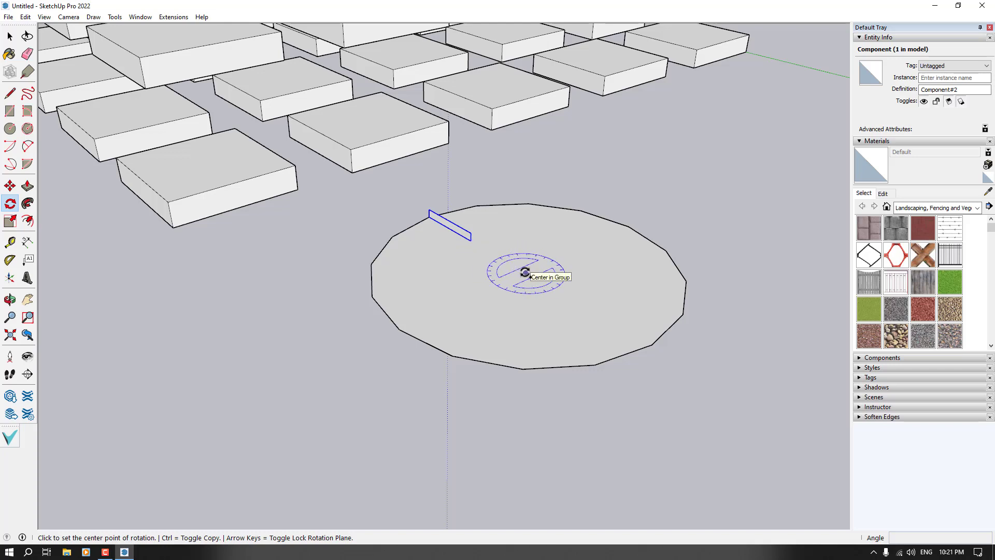
pyautogui.click(525, 272)
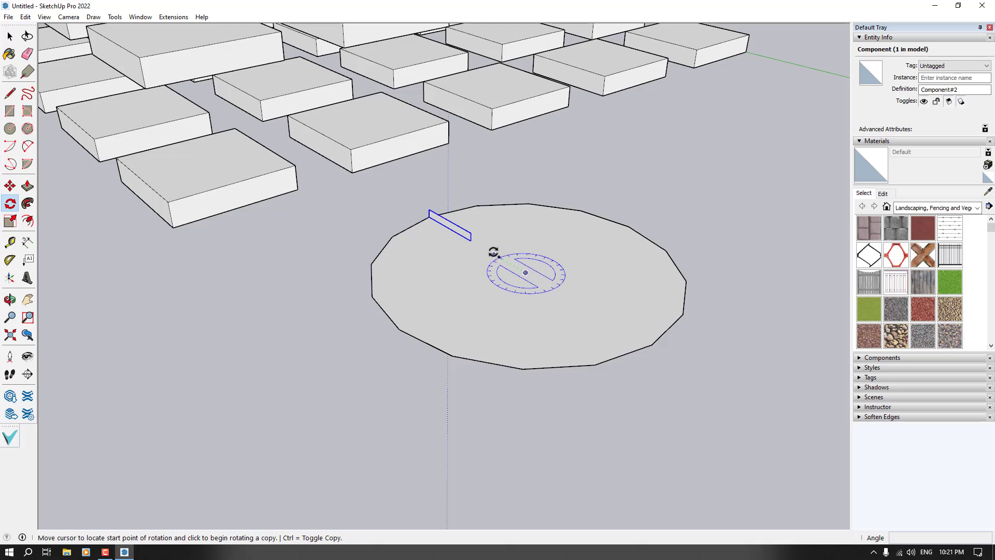
pyautogui.click(429, 217)
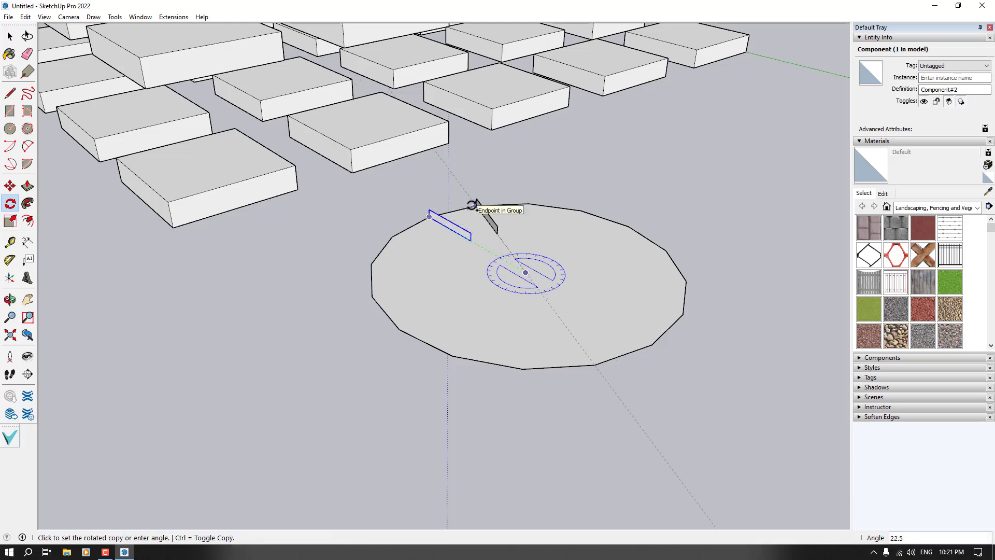
pyautogui.click(471, 206)
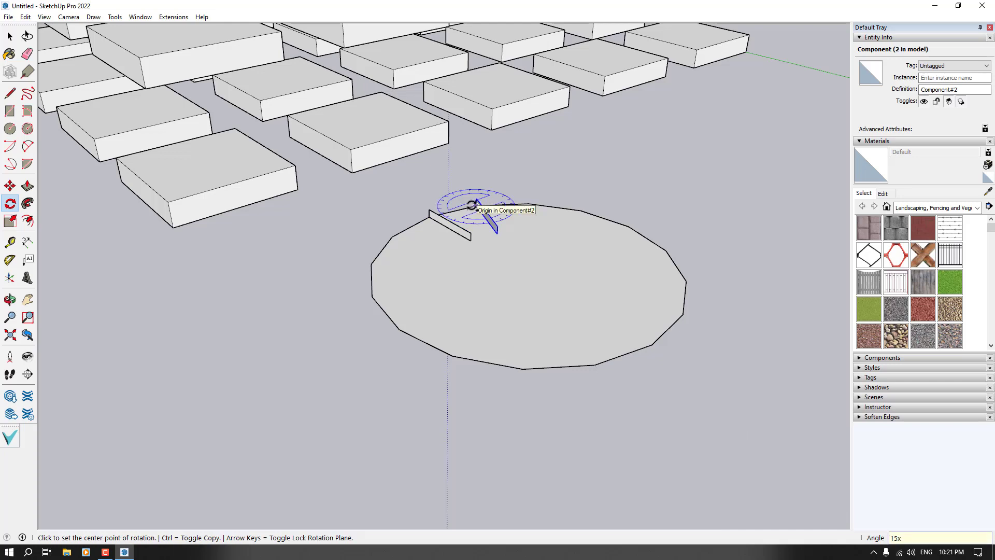
pyautogui.press('Return')
pyautogui.press('space')
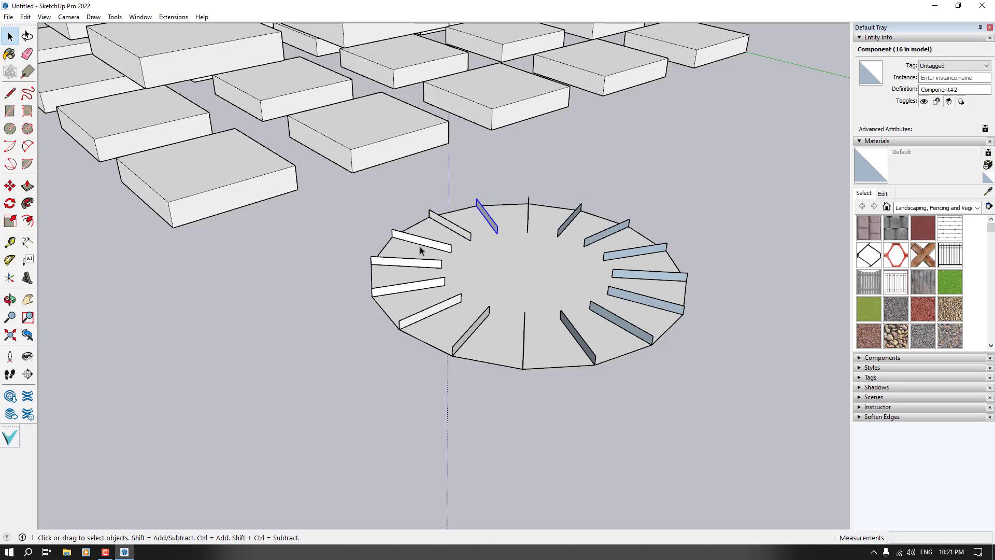
# Open one of the radial components for editing and draw a 0.1 m line from its outer bottom corner along the circle's edge
pyautogui.moveTo(419, 246)
pyautogui.mouseDown(button='middle')
pyautogui.moveTo(516, 251)
pyautogui.moveTo(449, 287)
pyautogui.moveTo(363, 311)
pyautogui.moveTo(437, 244)
pyautogui.mouseUp(button='middle')
pyautogui.doubleClick(499, 228)
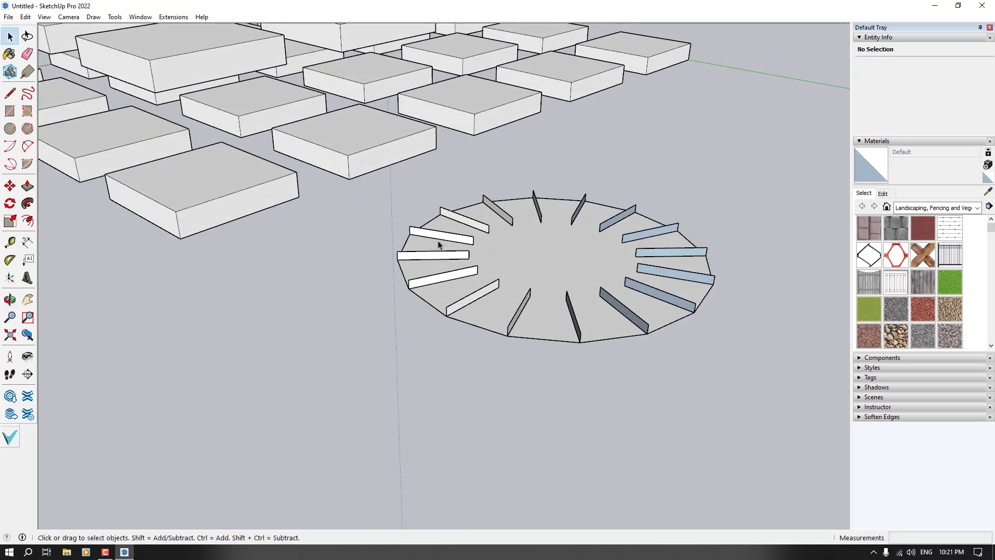
pyautogui.scroll(4, 462, 220)
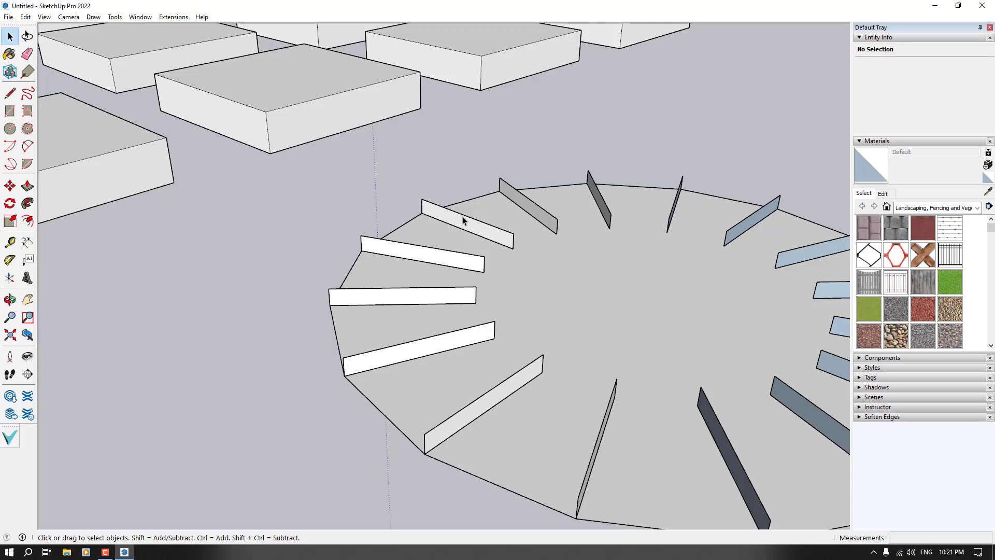
pyautogui.doubleClick(463, 221)
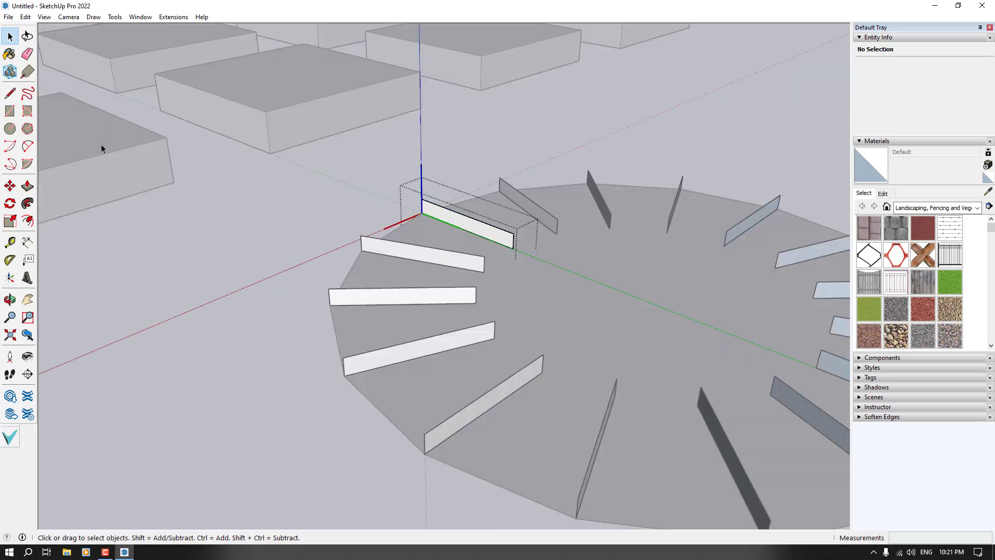
pyautogui.click(10, 94)
pyautogui.scroll(3, 441, 210)
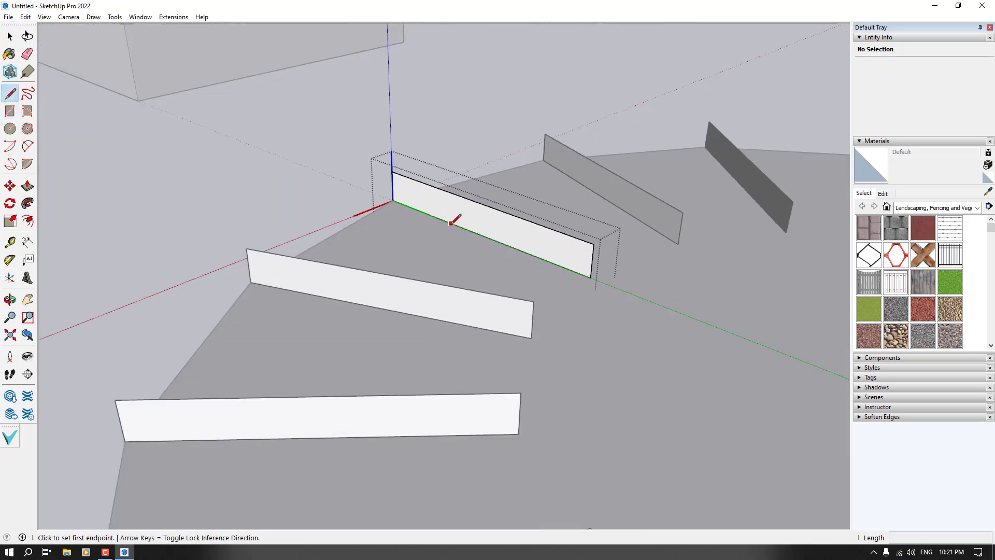
pyautogui.click(394, 200)
pyautogui.moveTo(484, 213); pyautogui.dragTo(467, 262, button='middle')
pyautogui.scroll(2, 455, 229)
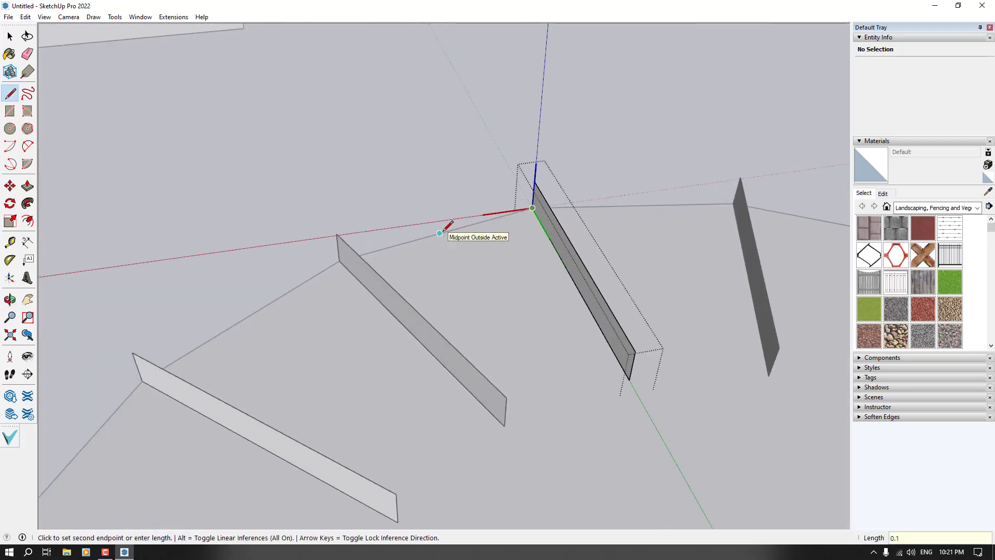
pyautogui.moveTo(450, 227); pyautogui.dragTo(479, 232, button='middle')
pyautogui.press('space')
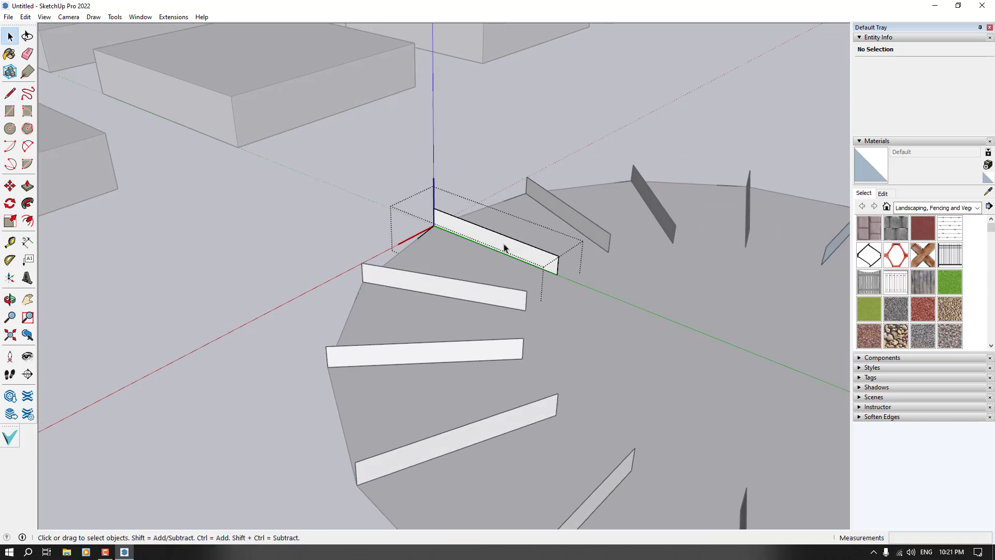
# Extrude the component's vertical face along its 0.1 m corner line with Follow Me
pyautogui.scroll(3, 457, 239)
pyautogui.click(397, 234)
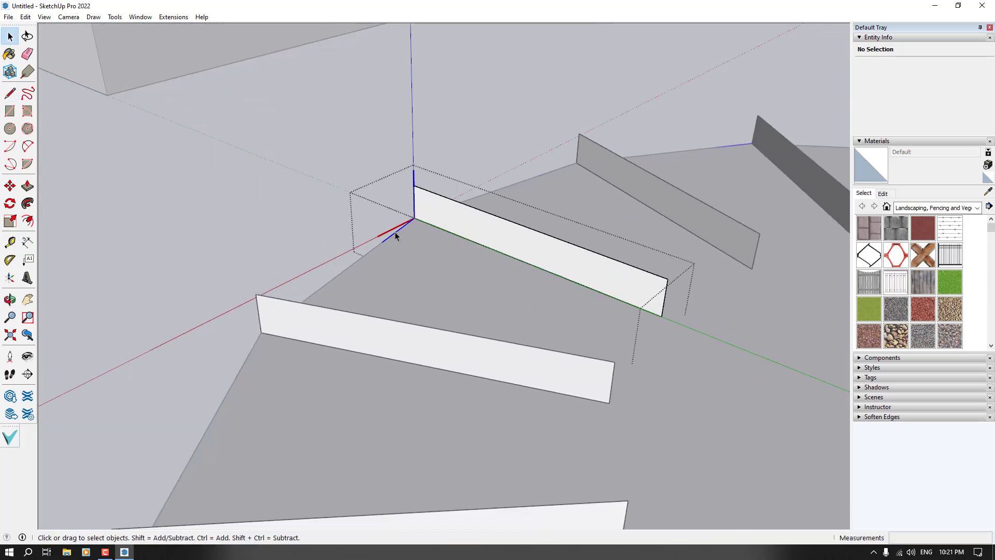
pyautogui.click(31, 204)
pyautogui.click(429, 206)
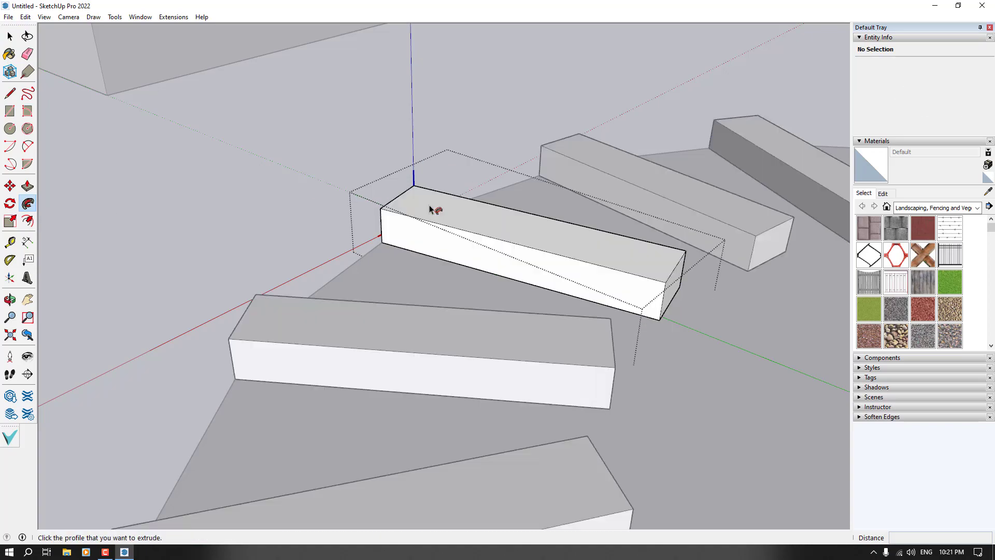
pyautogui.moveTo(434, 207); pyautogui.dragTo(138, 310, button='middle')
pyautogui.scroll(-5, 406, 231)
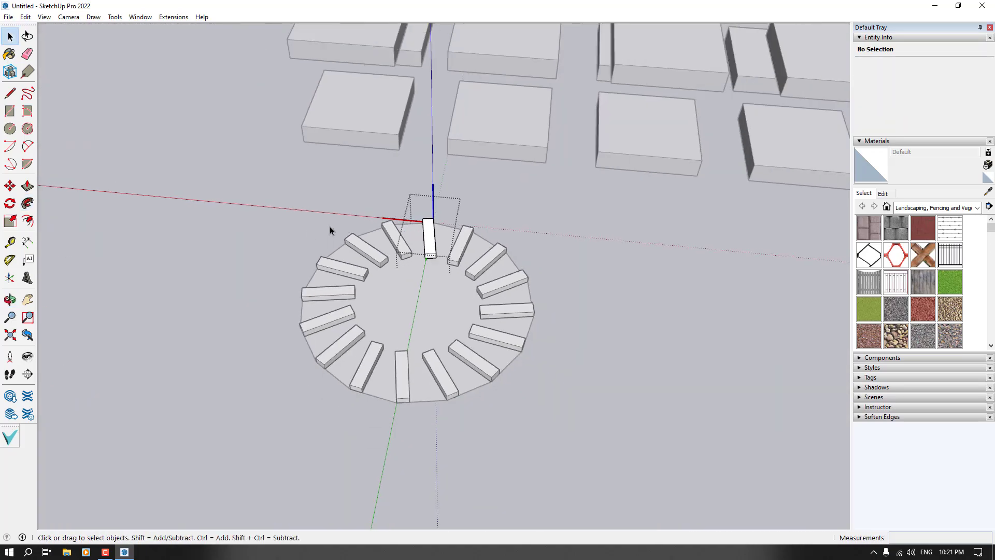
# Undo the Follow Me extrusion and remove the short path line from the component
pyautogui.moveTo(331, 228); pyautogui.dragTo(462, 386, button='middle')
pyautogui.scroll(5, 400, 315)
pyautogui.doubleClick(492, 351)
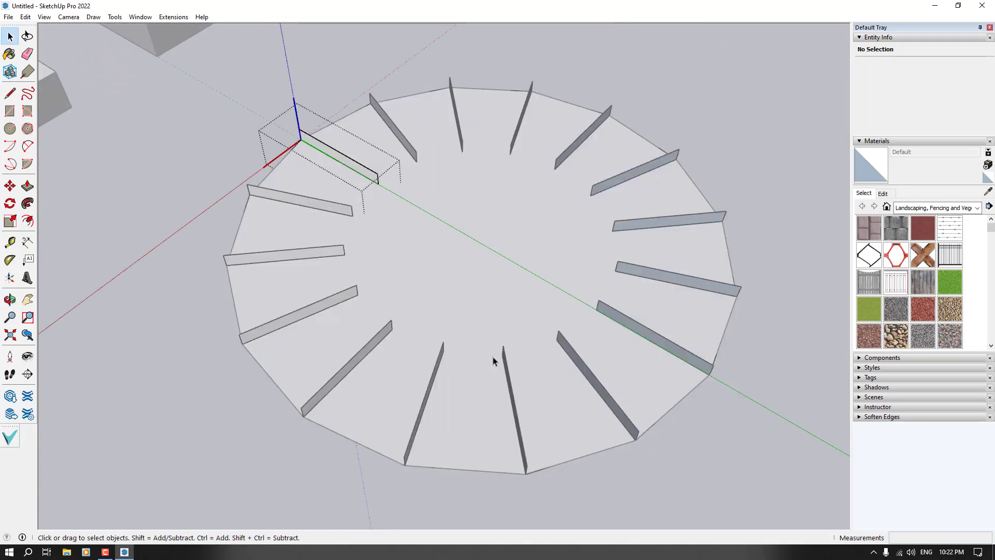
pyautogui.scroll(1, 227, 131)
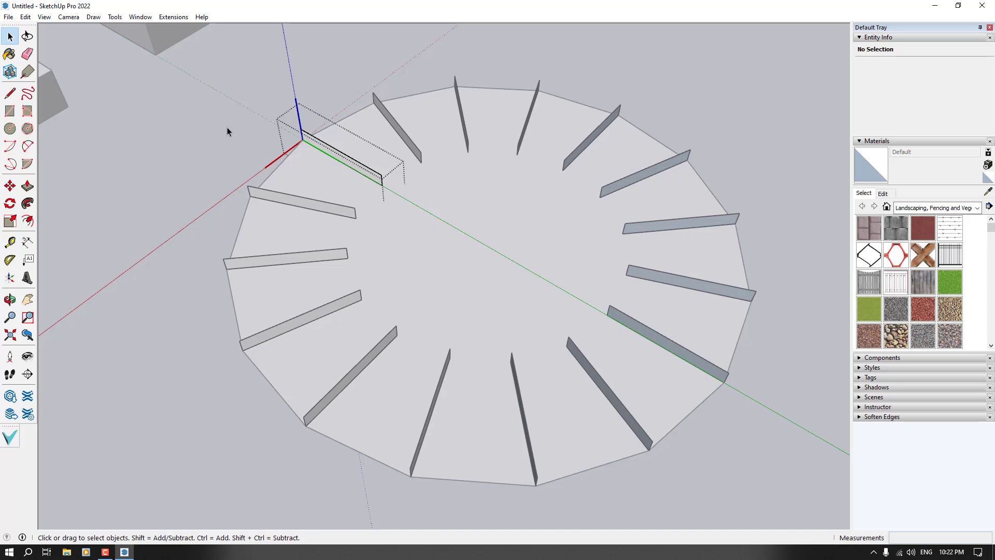
# Push/Pull the side face of the open radial component outward by 0.03 m
pyautogui.click(27, 186)
pyautogui.scroll(3, 322, 161)
pyautogui.click(318, 162)
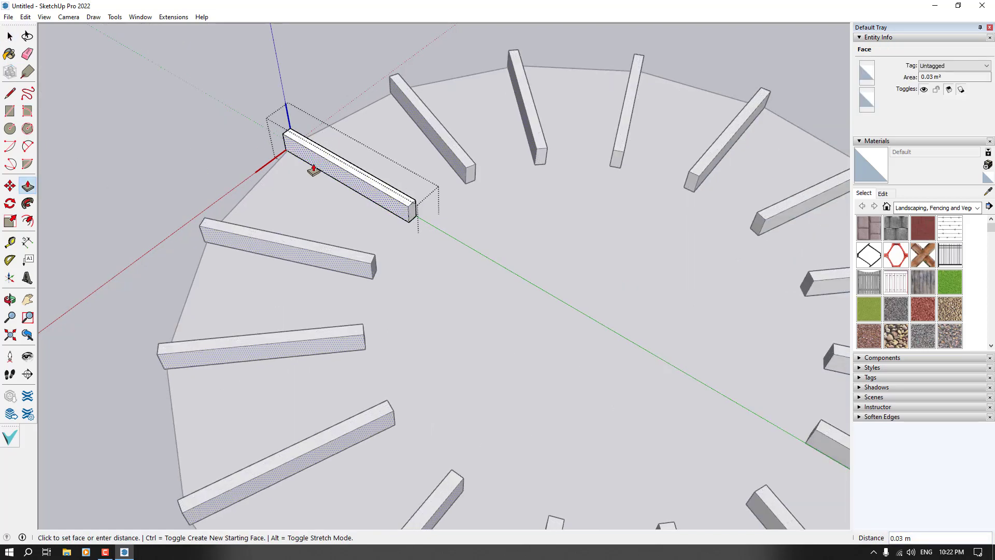
pyautogui.write('0.03')
pyautogui.press('Return')
# Push/Pull the opposite side face of the bar component outward by the same distance and close the component
pyautogui.scroll(-3, 815, 290)
pyautogui.moveTo(815, 290); pyautogui.dragTo(217, 220, button='middle')
pyautogui.scroll(3, 460, 386)
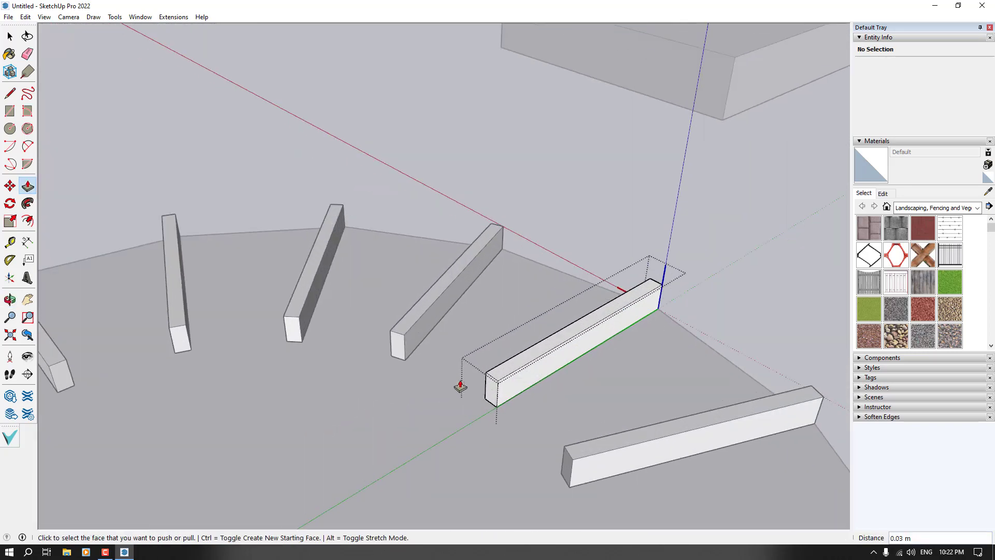
pyautogui.click(512, 395)
pyautogui.scroll(-2, 445, 316)
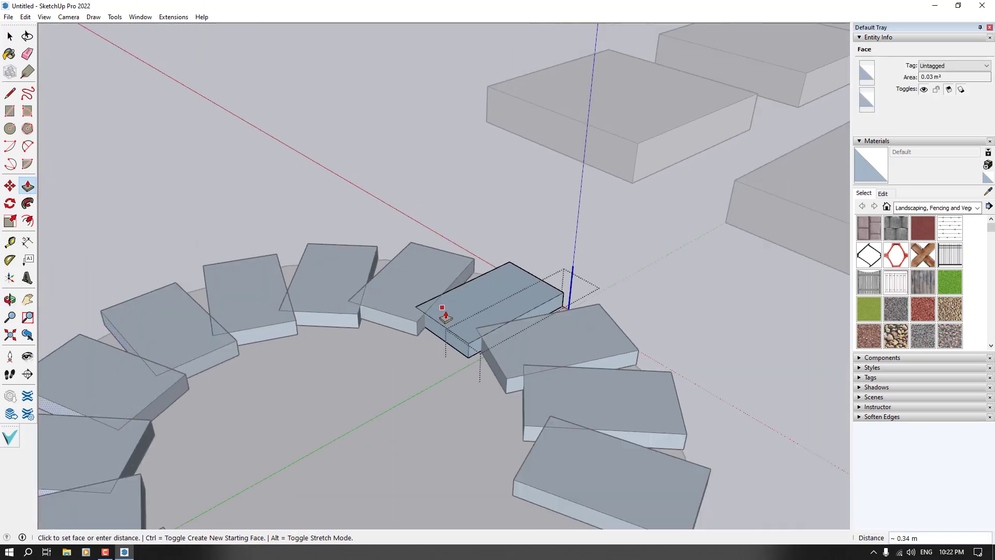
pyautogui.press('space')
pyautogui.moveTo(208, 332); pyautogui.dragTo(353, 283, button='middle')
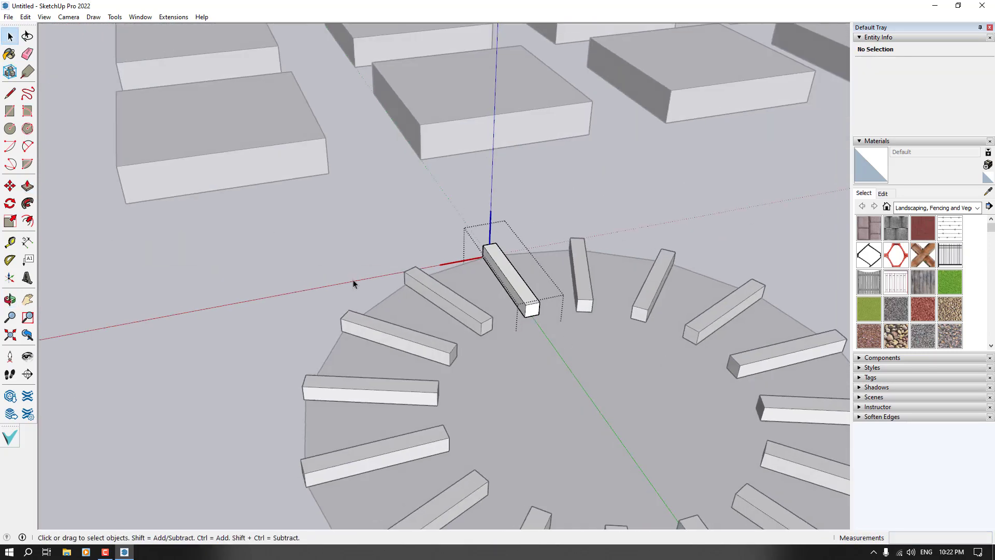
pyautogui.scroll(-1, 353, 282)
pyautogui.click(216, 346)
# Copy the 16-segment circle group straight up from the bars' bottom corner to their top corner
pyautogui.scroll(-4, 445, 291)
pyautogui.moveTo(446, 291); pyautogui.dragTo(534, 254, button='middle')
pyautogui.scroll(4, 563, 288)
pyautogui.click(570, 324)
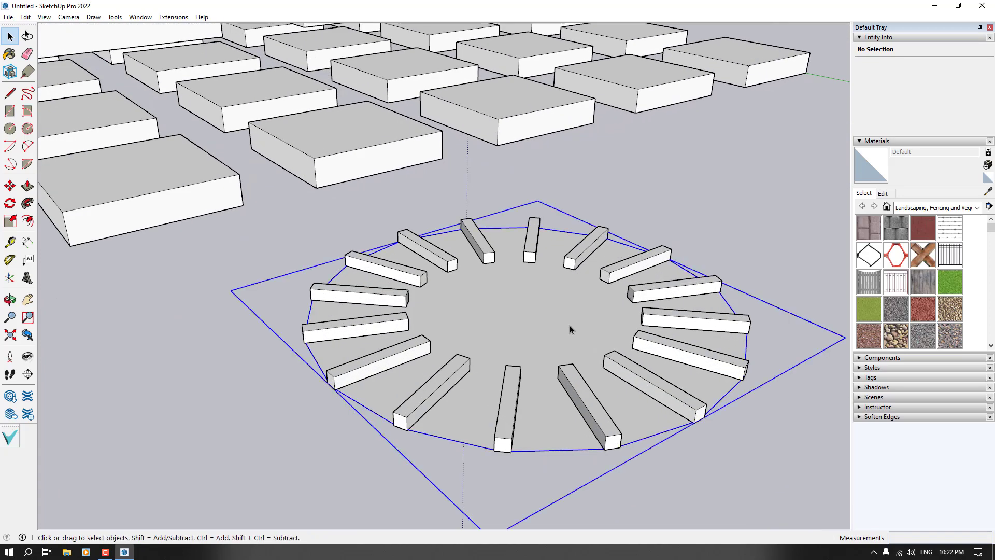
pyautogui.click(28, 203)
pyautogui.moveTo(394, 399); pyautogui.dragTo(456, 220, button='middle')
pyautogui.press('m')
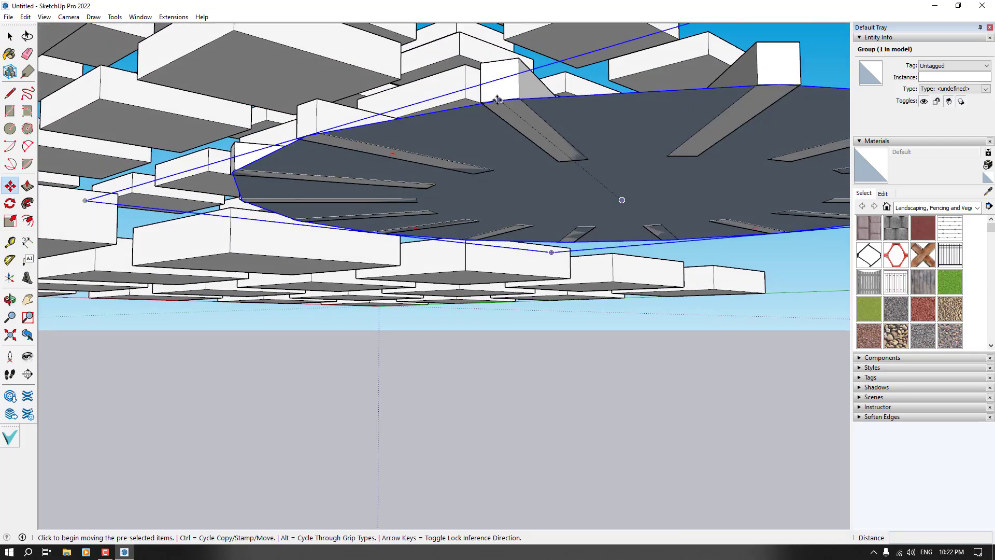
pyautogui.press('ctrl')
pyautogui.click(498, 100)
pyautogui.click(497, 62)
pyautogui.moveTo(496, 65); pyautogui.dragTo(449, 321, button='middle')
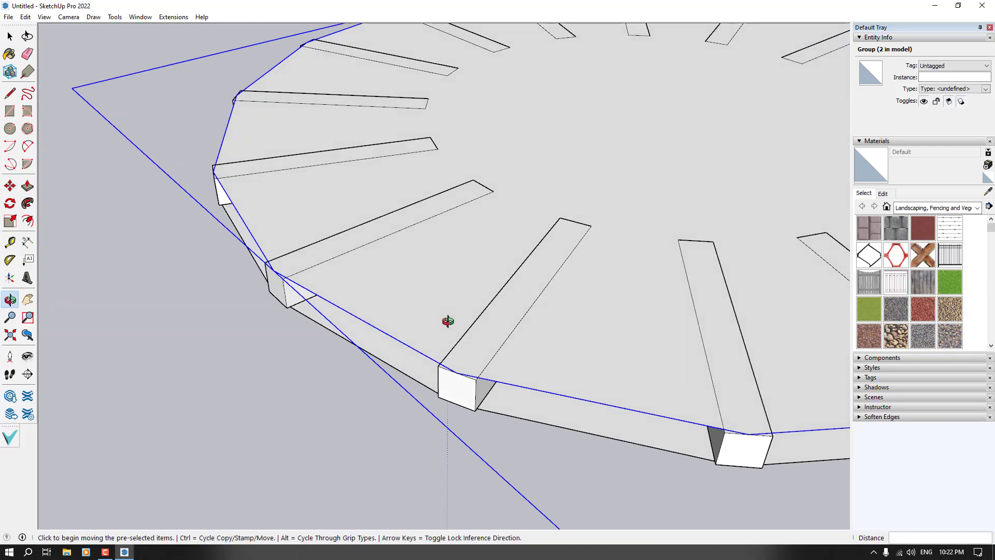
pyautogui.press('space')
# Open the copied circle group and Push/Pull its face upward into a thin disc
pyautogui.scroll(-5, 448, 321)
pyautogui.hotkey('ctrl', 't')
pyautogui.press('p')
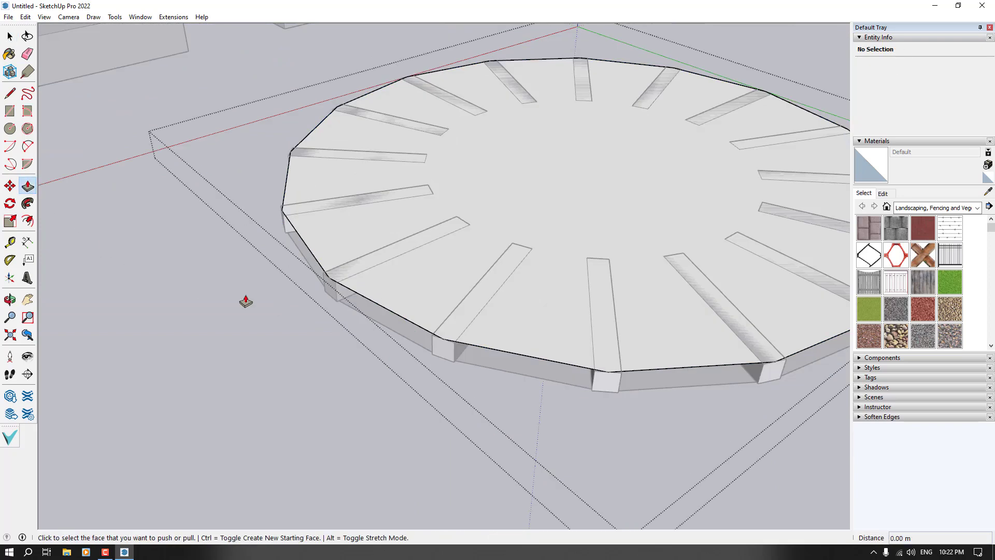
pyautogui.moveTo(246, 301); pyautogui.dragTo(481, 247, button='middle')
pyautogui.click(444, 230)
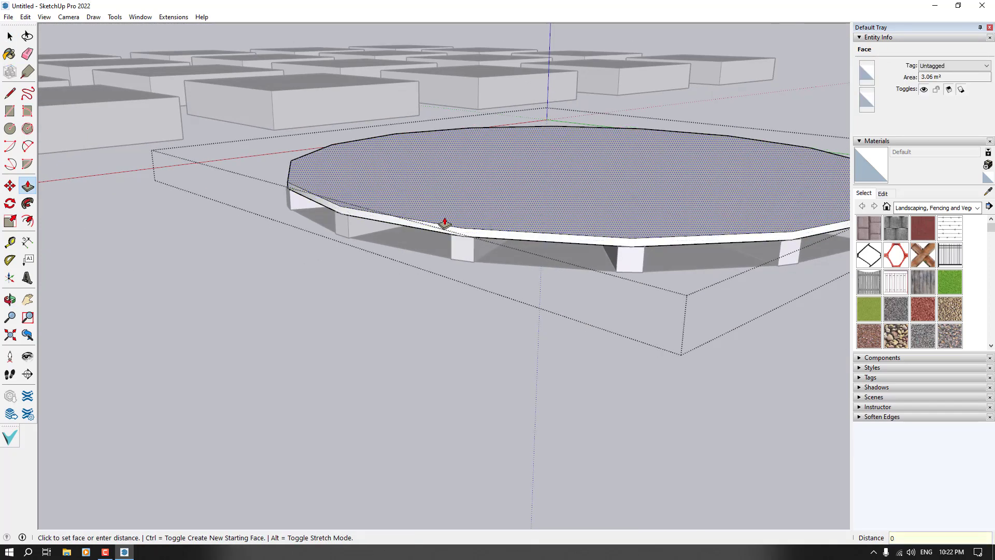
pyautogui.press('Escape')
pyautogui.scroll(-6, 422, 262)
pyautogui.press('space')
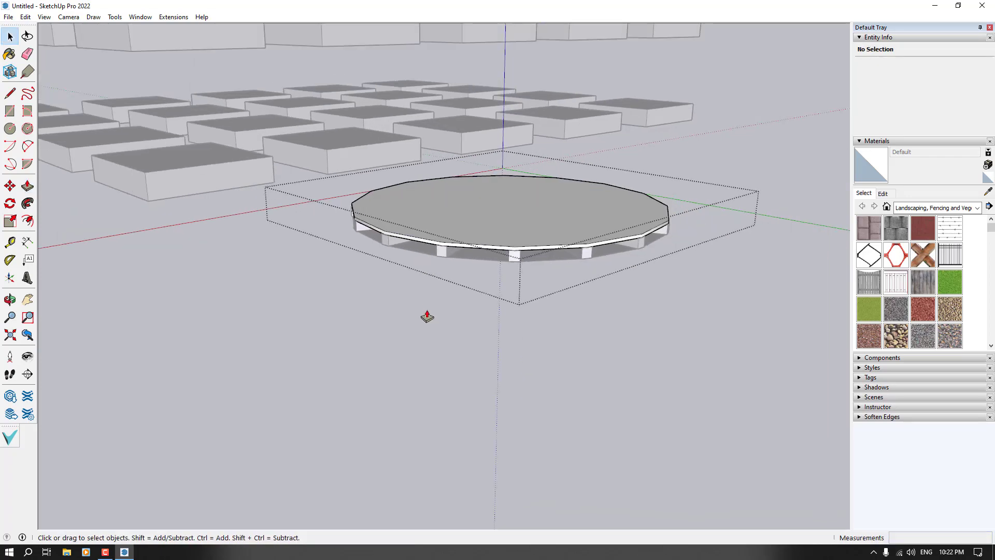
# Open the disc group for editing and offset the outline of its top face 0.8 m inward
pyautogui.moveTo(514, 317); pyautogui.dragTo(544, 294, button='middle')
pyautogui.scroll(6, 611, 191)
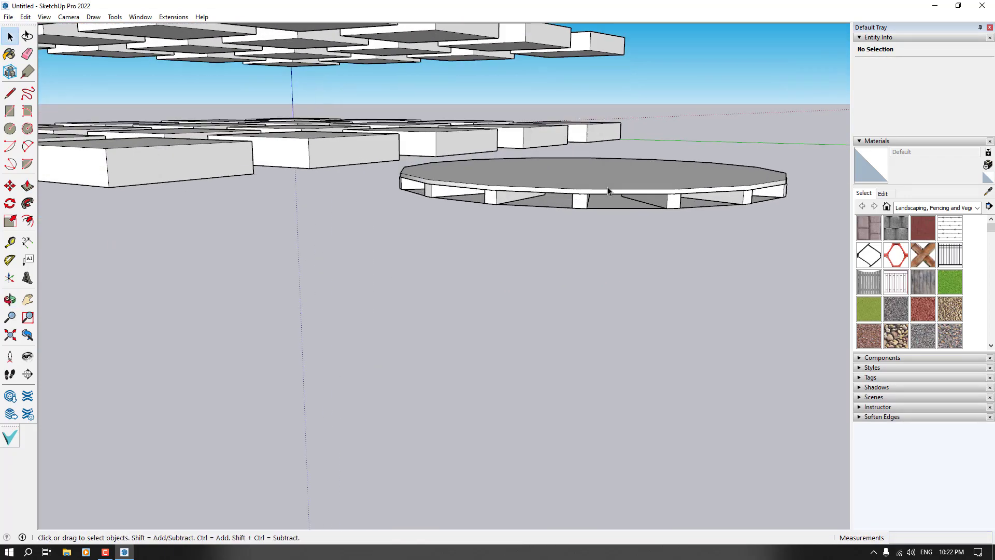
pyautogui.moveTo(671, 213); pyautogui.dragTo(642, 182, button='middle')
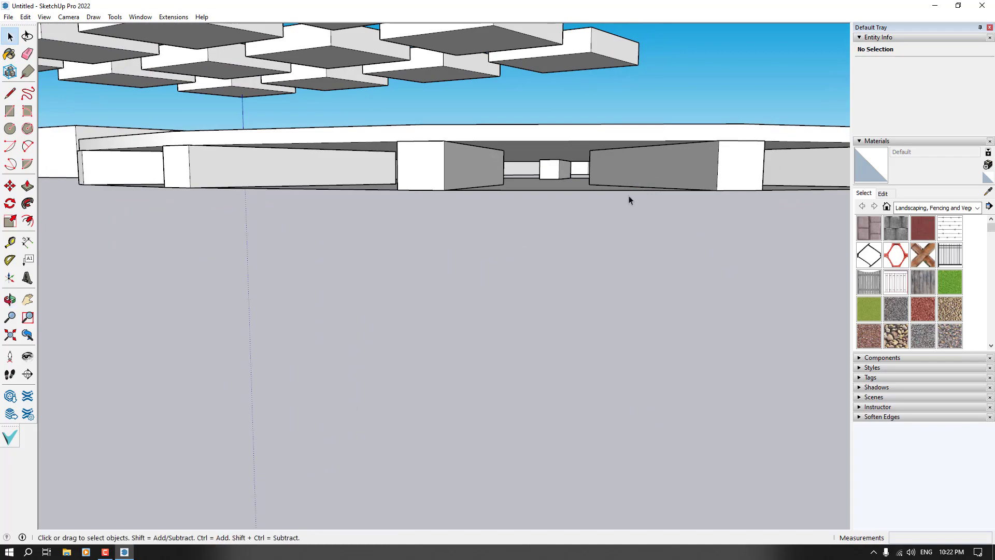
pyautogui.moveTo(508, 223); pyautogui.dragTo(451, 351, button='middle')
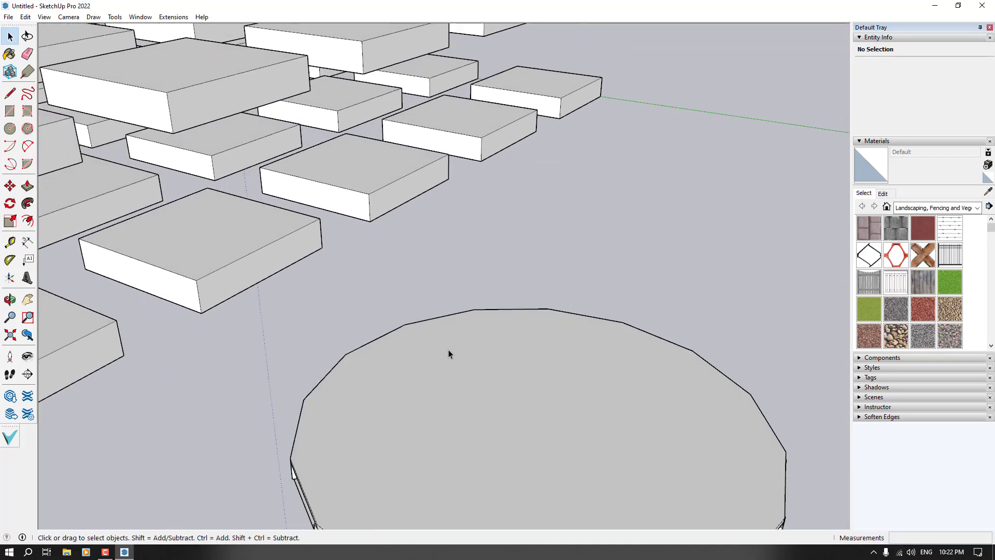
pyautogui.scroll(-3, 406, 266)
pyautogui.scroll(3, 422, 335)
pyautogui.doubleClick(422, 335)
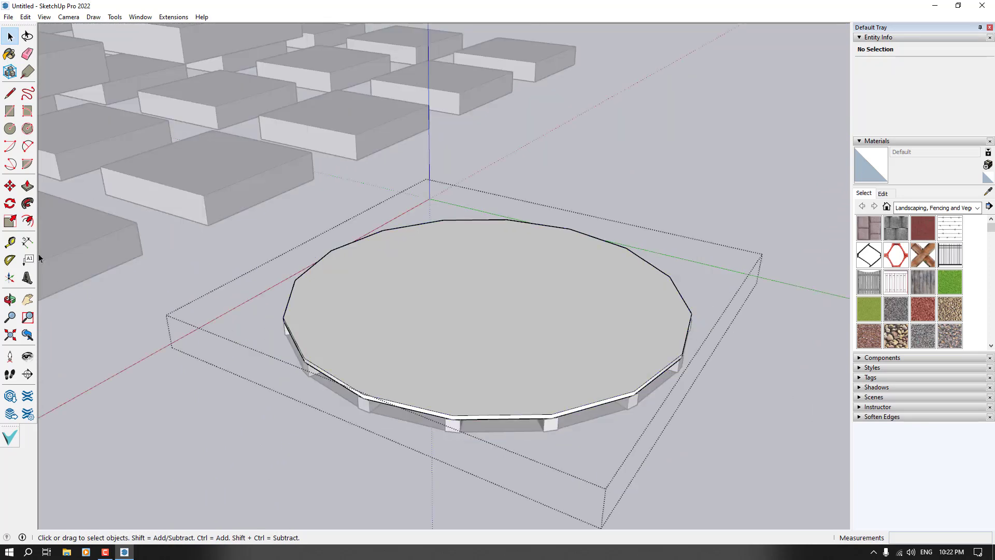
pyautogui.click(28, 220)
pyautogui.click(428, 332)
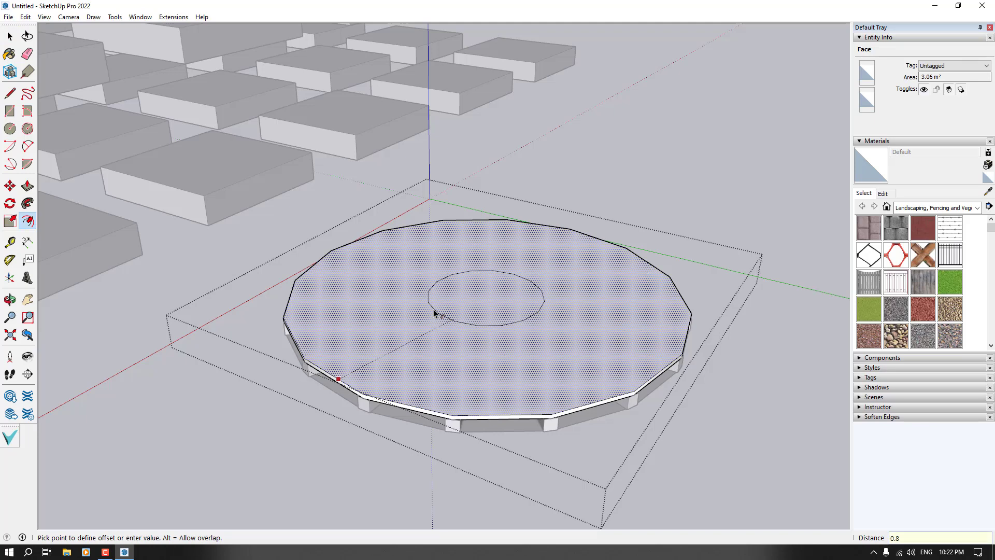
pyautogui.press('Return')
# Push the small inner face down through the disc to cut a central hole, and close the group
pyautogui.click(28, 186)
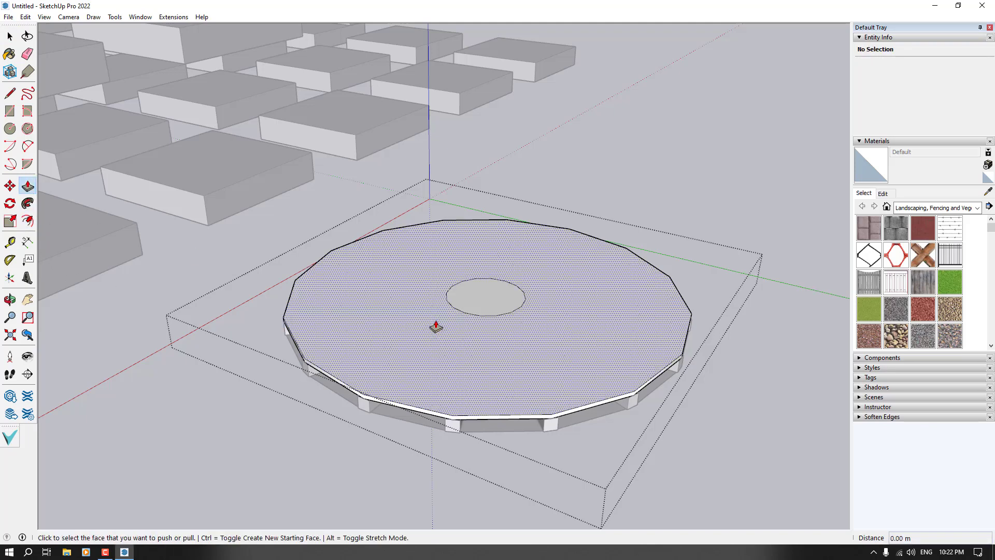
pyautogui.scroll(3, 503, 276)
pyautogui.moveTo(504, 277); pyautogui.dragTo(460, 291)
pyautogui.scroll(-8, 508, 332)
pyautogui.press('space')
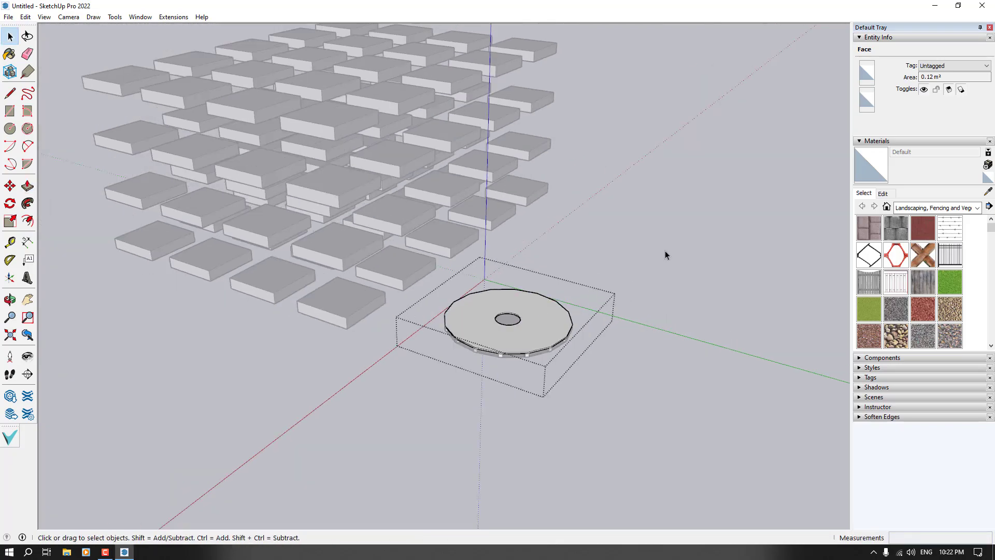
pyautogui.click(664, 251)
# Select the disc, its bars and the base circle, and copy them together upward along the blue axis
pyautogui.moveTo(554, 311)
pyautogui.mouseDown(button='middle')
pyautogui.moveTo(538, 364)
pyautogui.moveTo(669, 227)
pyautogui.moveTo(744, 167)
pyautogui.moveTo(798, 188)
pyautogui.mouseUp(button='middle')
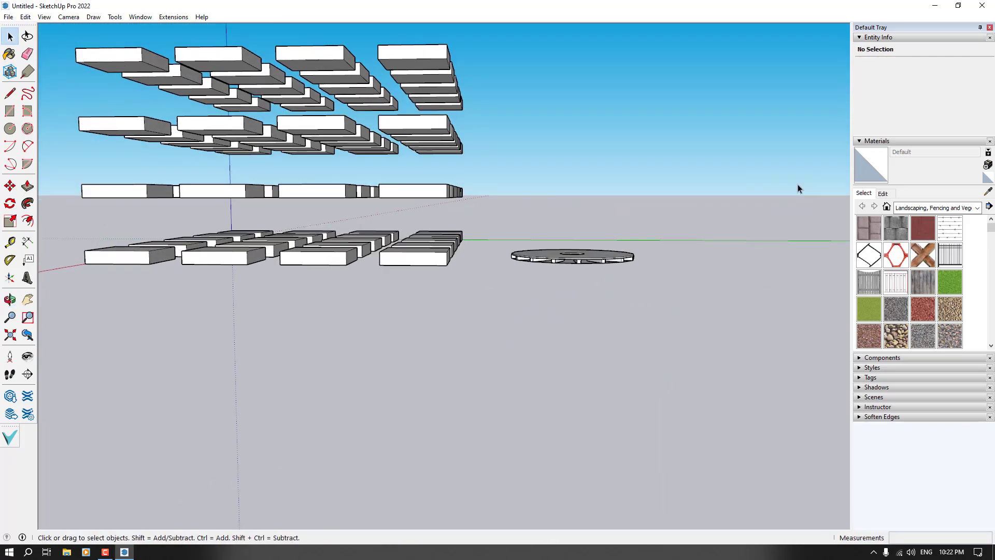
pyautogui.moveTo(495, 324); pyautogui.dragTo(495, 324)
pyautogui.press('m')
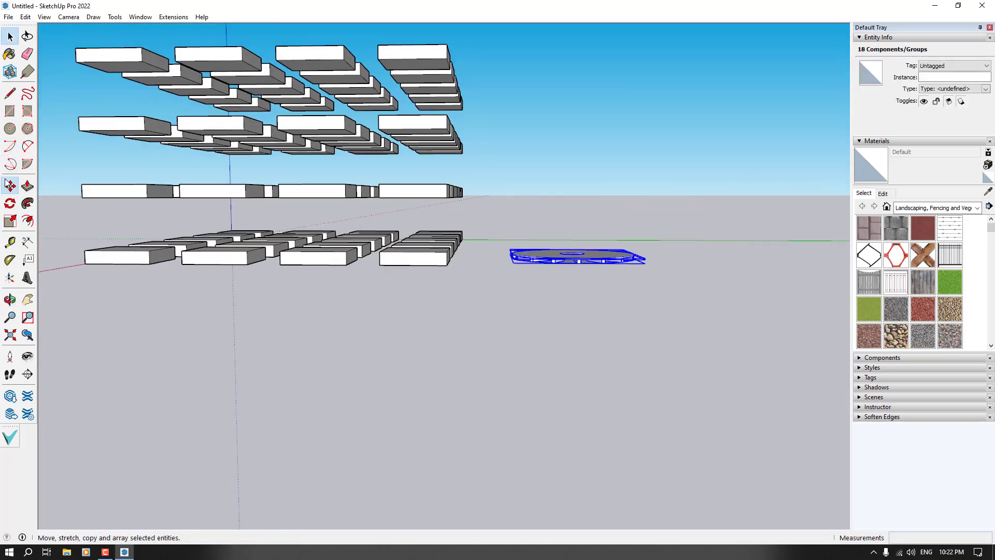
pyautogui.moveTo(570, 290); pyautogui.dragTo(496, 273, button='middle')
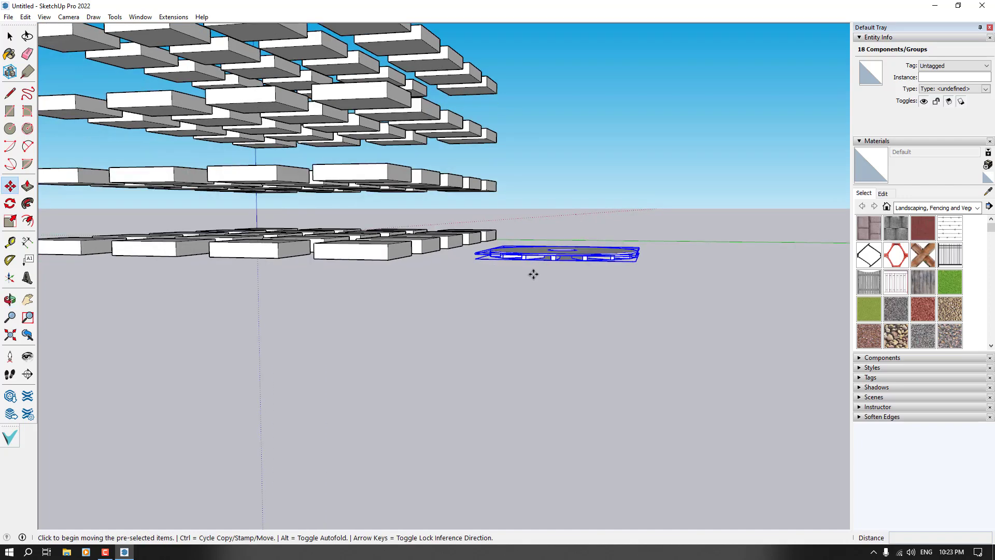
pyautogui.press('ctrl')
pyautogui.click(654, 267)
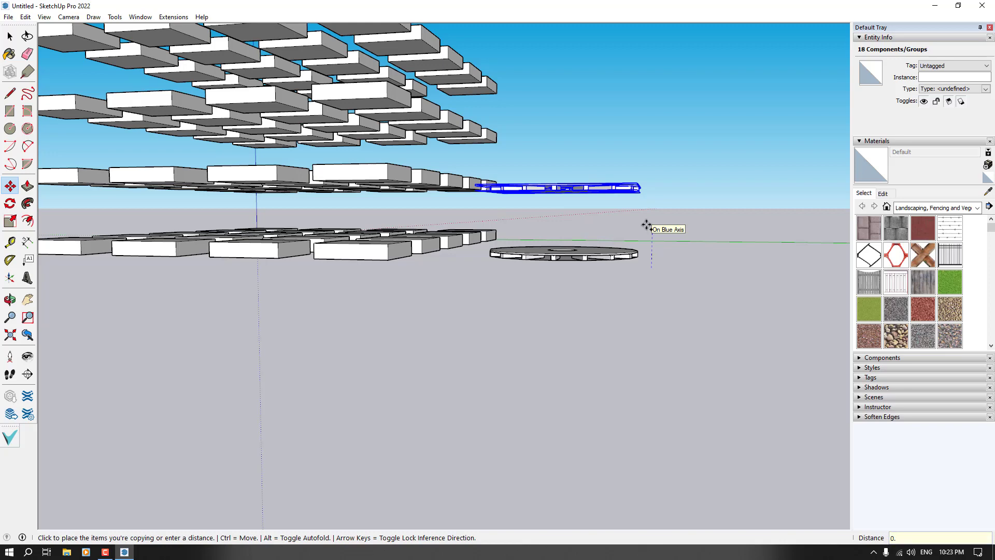
pyautogui.press('Return')
# Array the copied disc assembly vertically with 10x and clear the selection
pyautogui.moveTo(646, 222); pyautogui.dragTo(419, 352, button='middle')
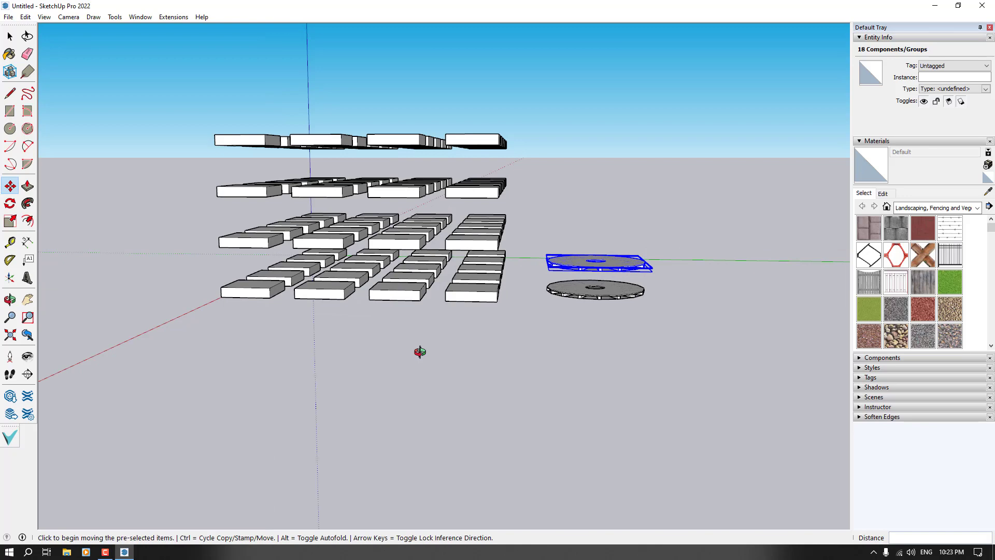
pyautogui.scroll(-5, 415, 352)
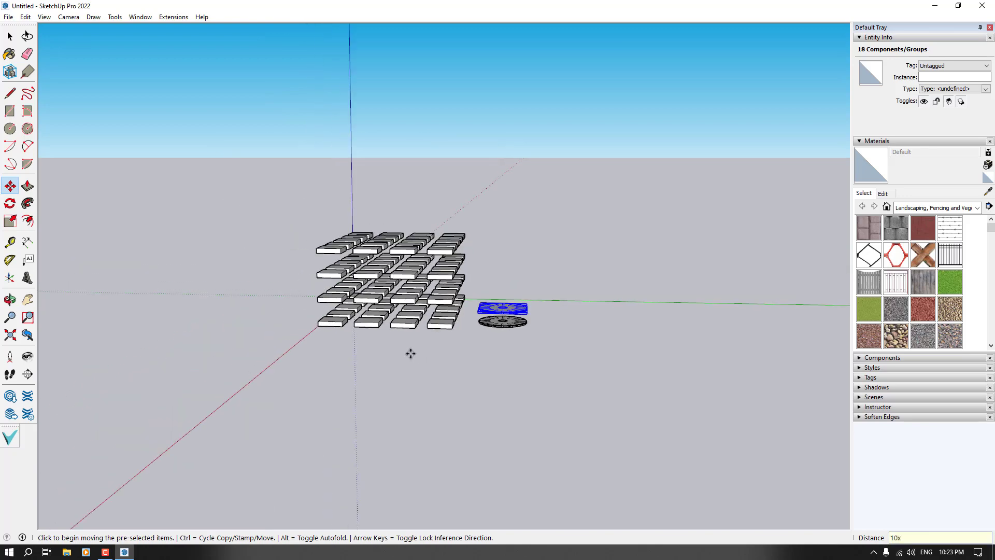
pyautogui.press('Return')
pyautogui.hotkey('ctrl', 't')
pyautogui.press('space')
# Open one slab component of the grid, move one 1 m top edge down 0.20 m onto the bottom corner to form a wedge, and close it
pyautogui.moveTo(409, 351); pyautogui.dragTo(330, 341, button='middle')
pyautogui.scroll(5, 350, 258)
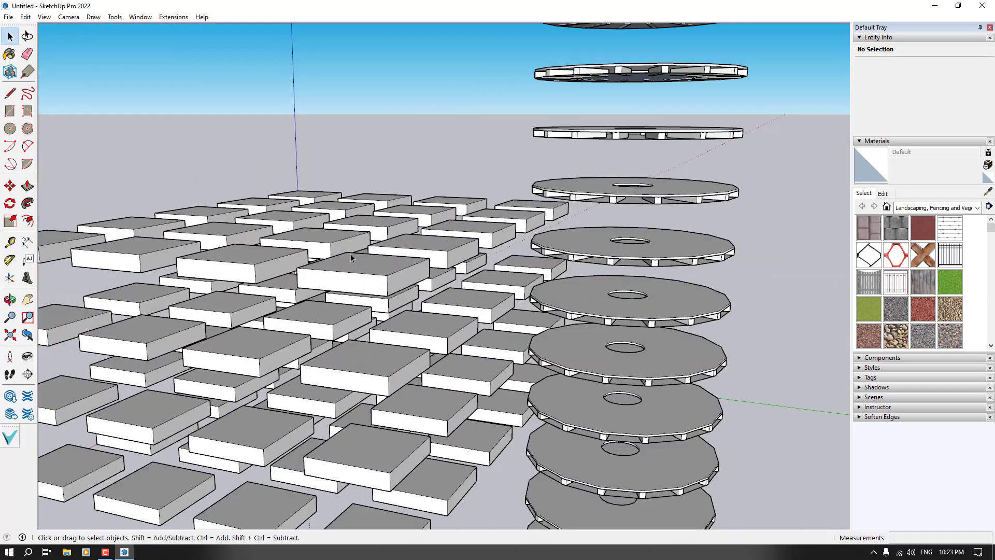
pyautogui.scroll(-5, 441, 195)
pyautogui.moveTo(446, 197); pyautogui.dragTo(614, 282, button='middle')
pyautogui.scroll(-5, 356, 281)
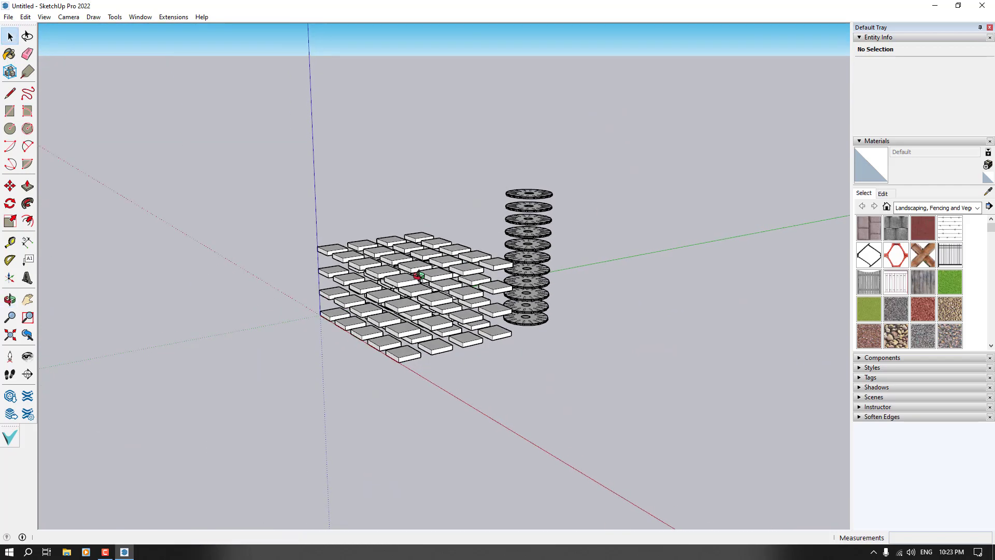
pyautogui.scroll(6, 452, 279)
pyautogui.doubleClick(453, 279)
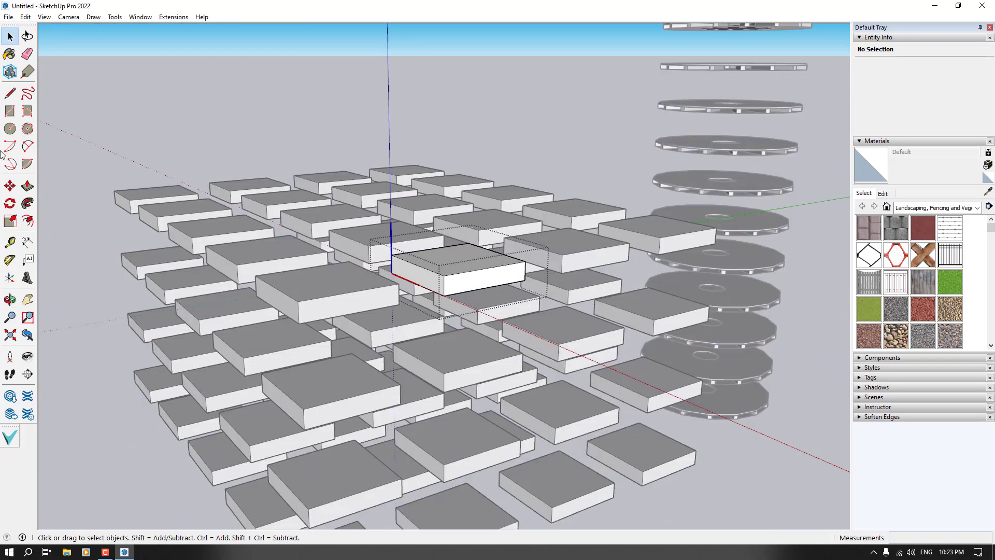
pyautogui.click(451, 274)
pyautogui.press('m')
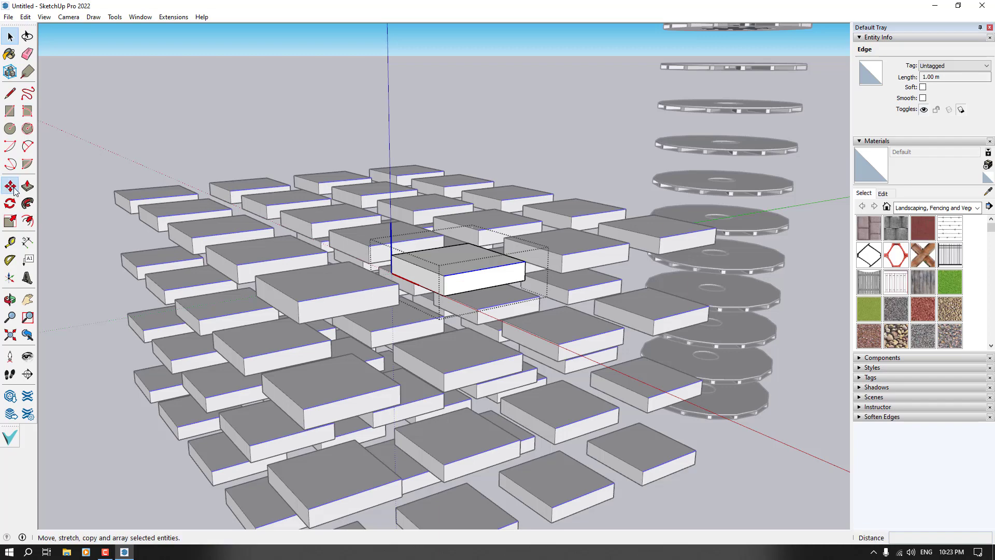
pyautogui.click(444, 278)
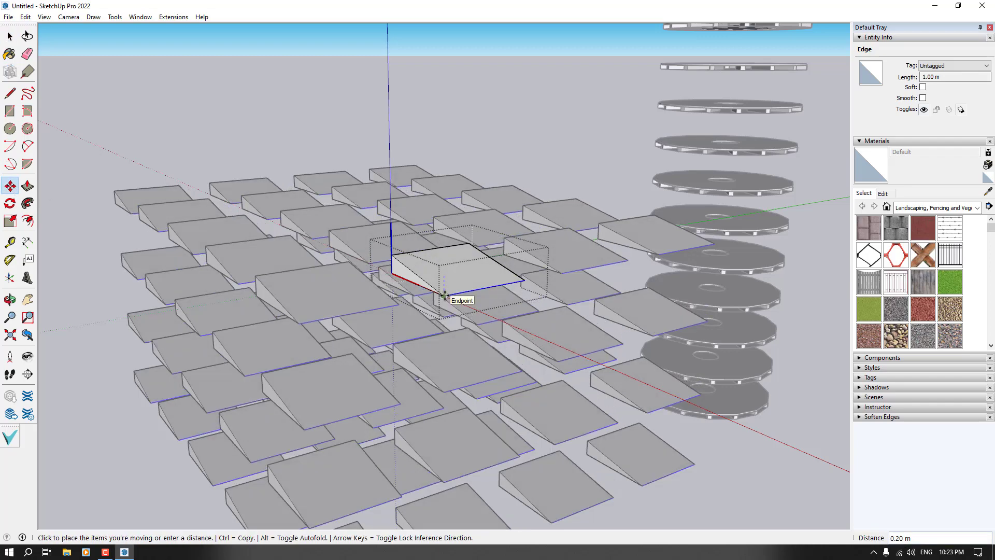
pyautogui.click(445, 295)
pyautogui.scroll(-4, 445, 295)
pyautogui.press('space')
pyautogui.click(589, 407)
pyautogui.moveTo(589, 407); pyautogui.dragTo(359, 412, button='middle')
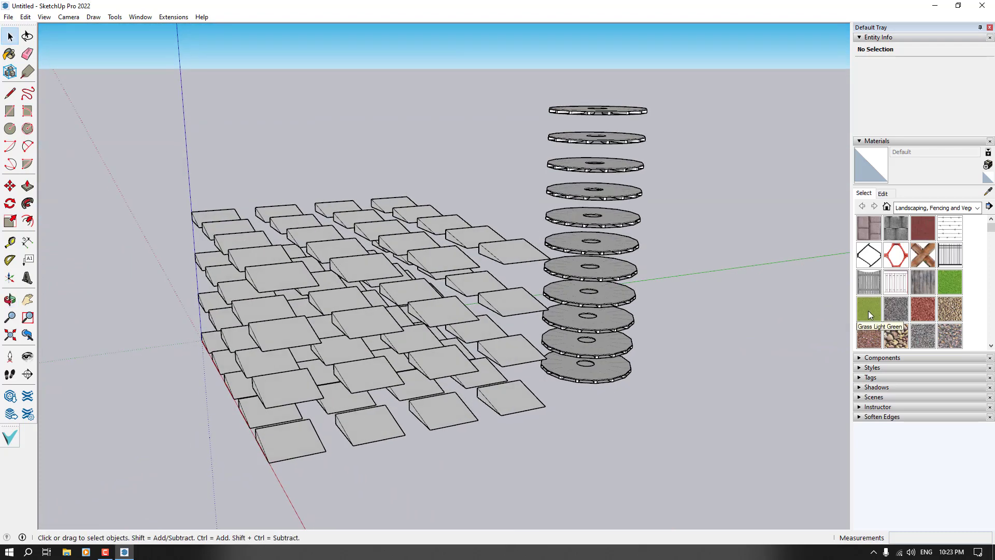